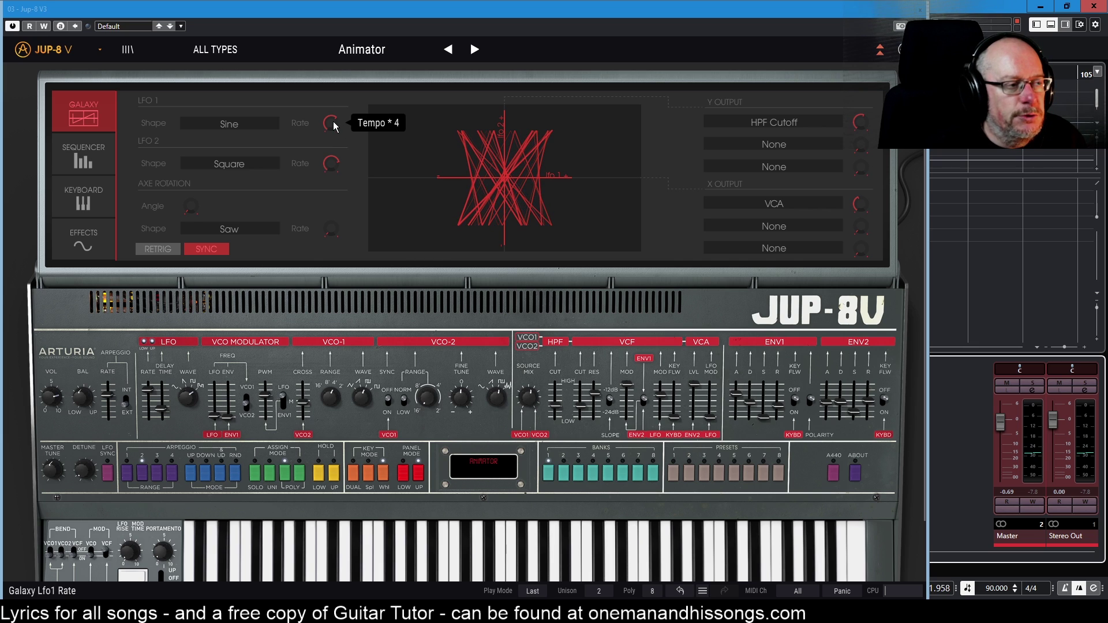
Try stopping LFO 1 and running it at Tempo / 8 in the Galaxy module, and reload the Animator preset
drag(333, 126, 462, 241)
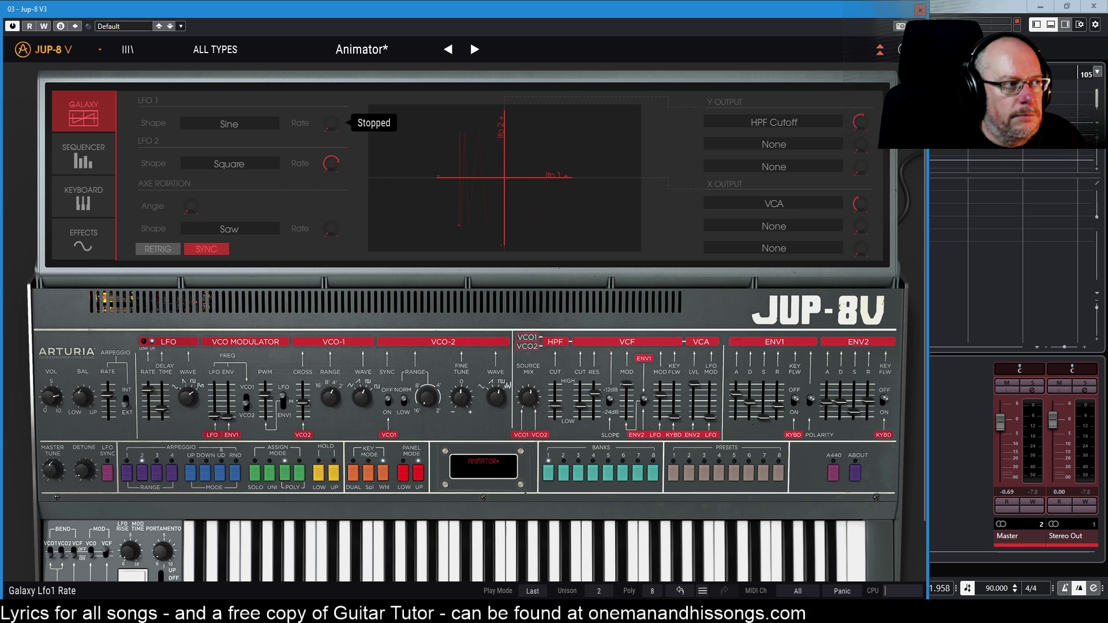
drag(331, 122, 331, 118)
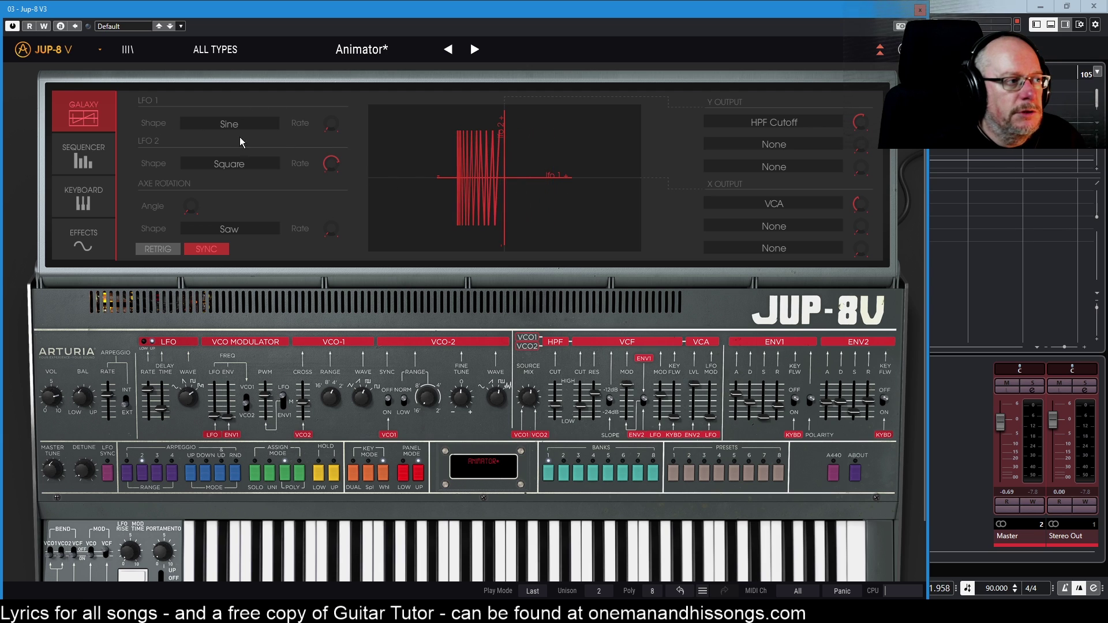
mouse_move(332, 126)
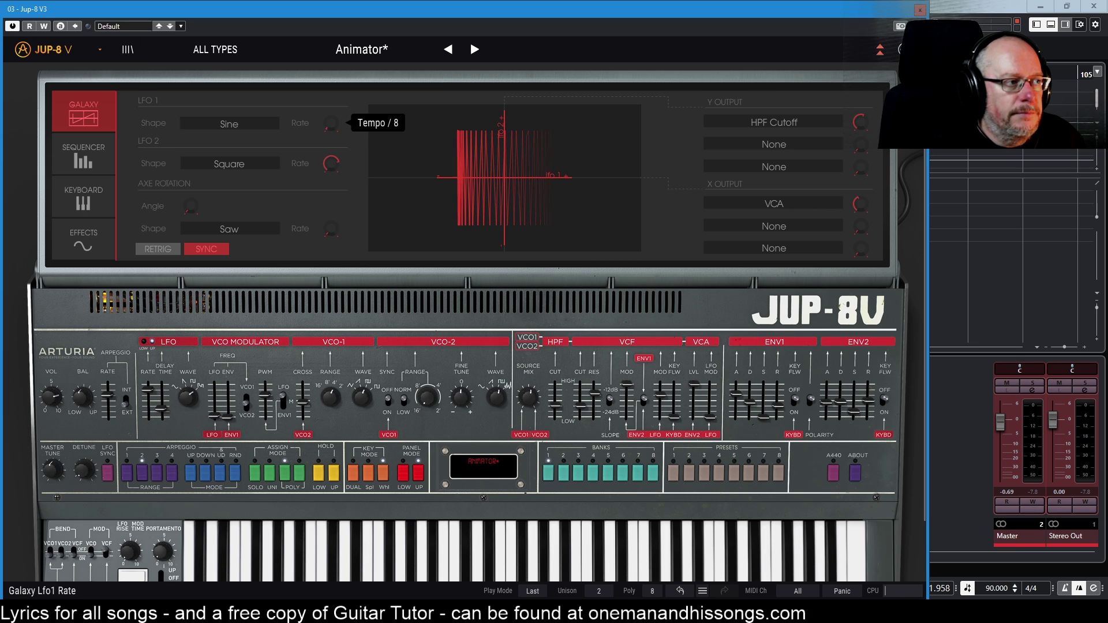
mouse_move(332, 164)
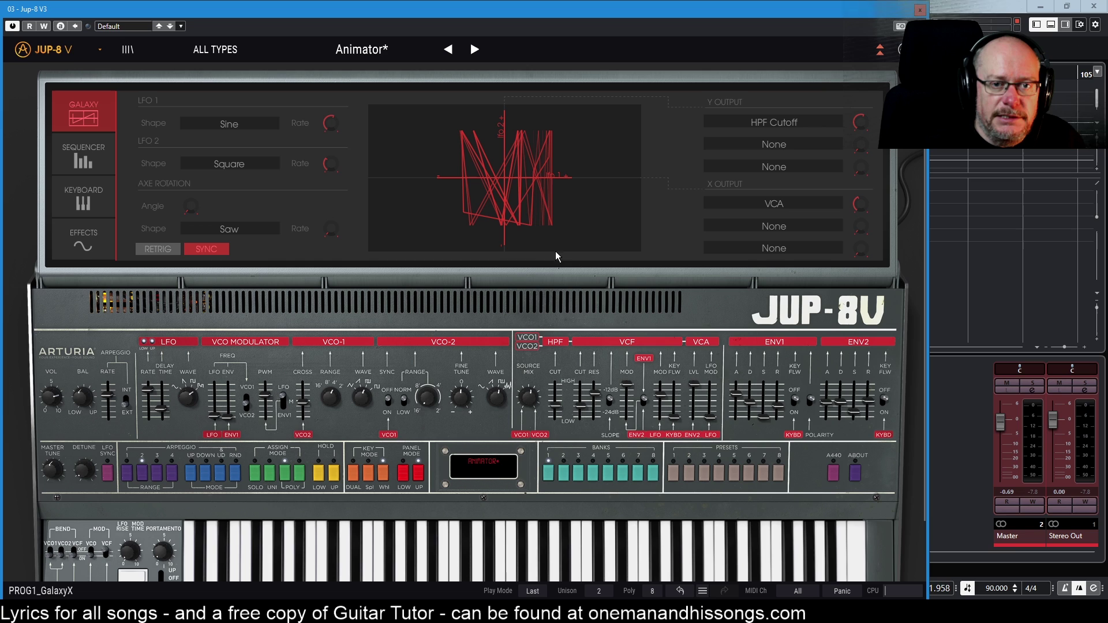
click(472, 49)
click(448, 48)
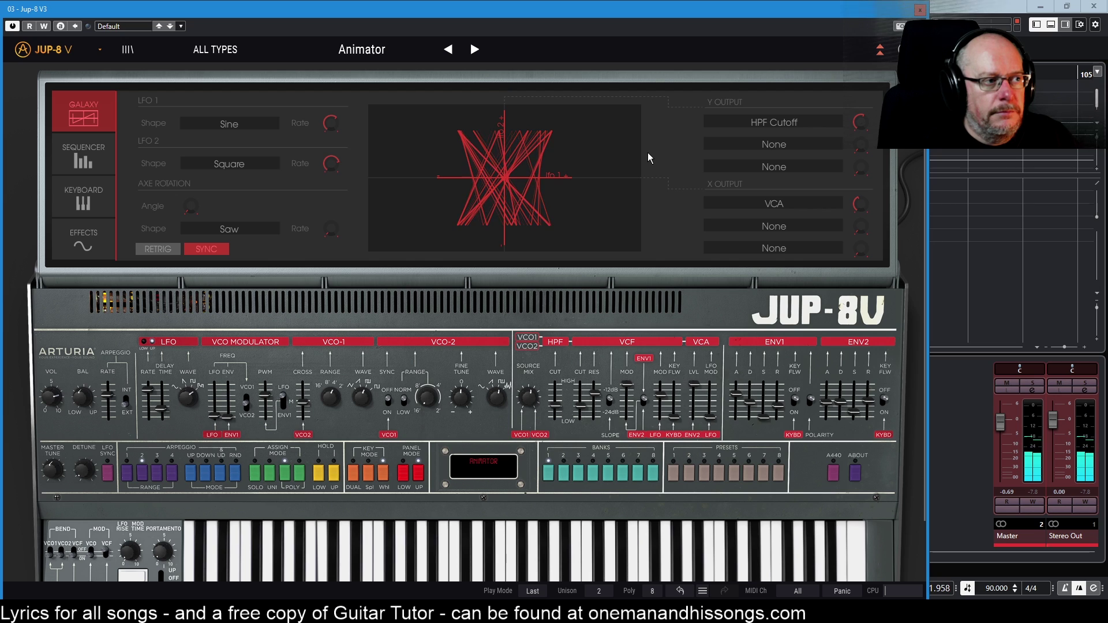
Compare the sound with the first Y output set to None and with it routed to HPF Cutoff
click(787, 122)
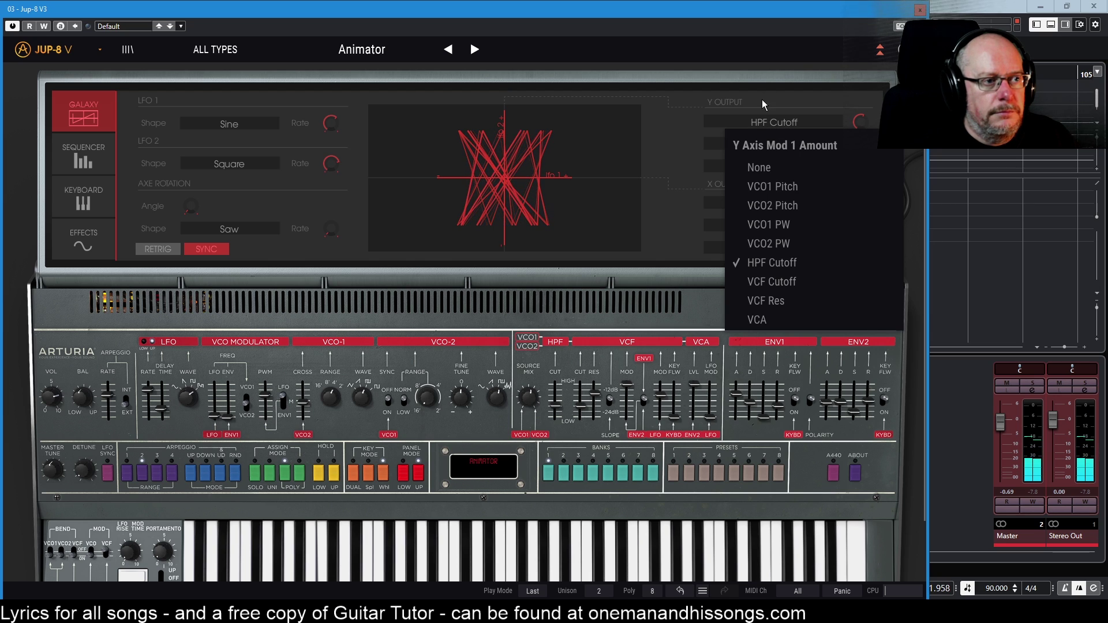
click(758, 174)
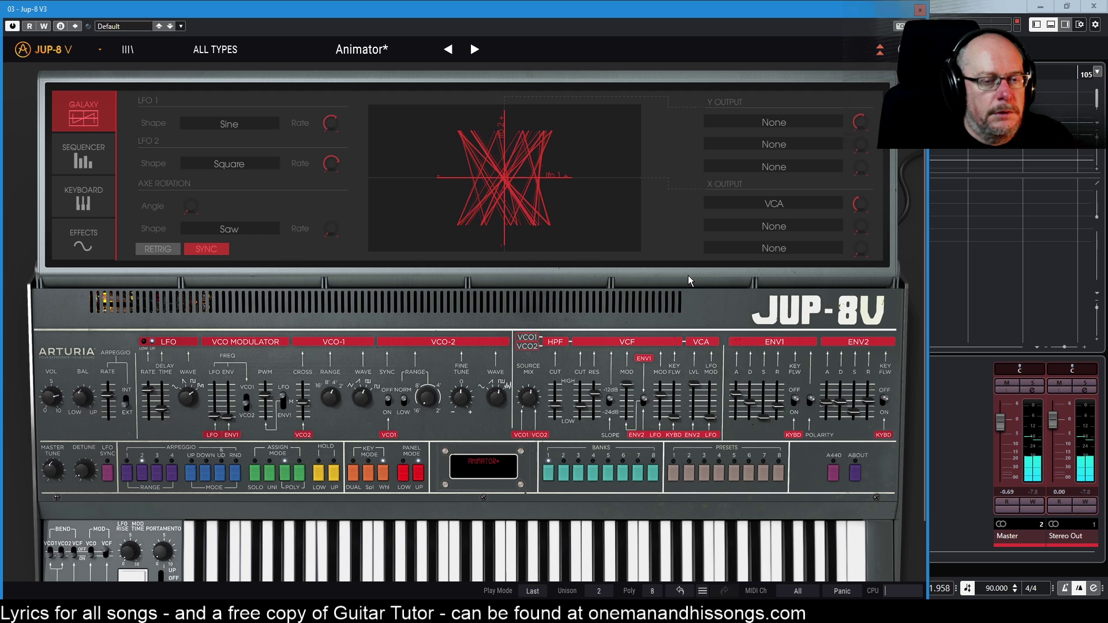
click(776, 123)
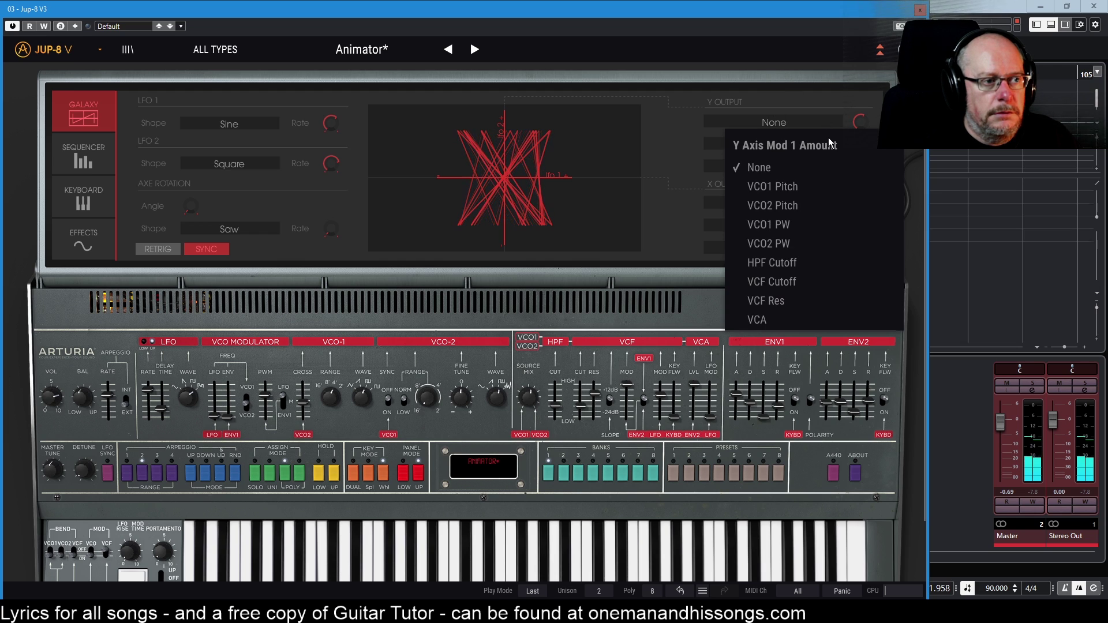
click(772, 261)
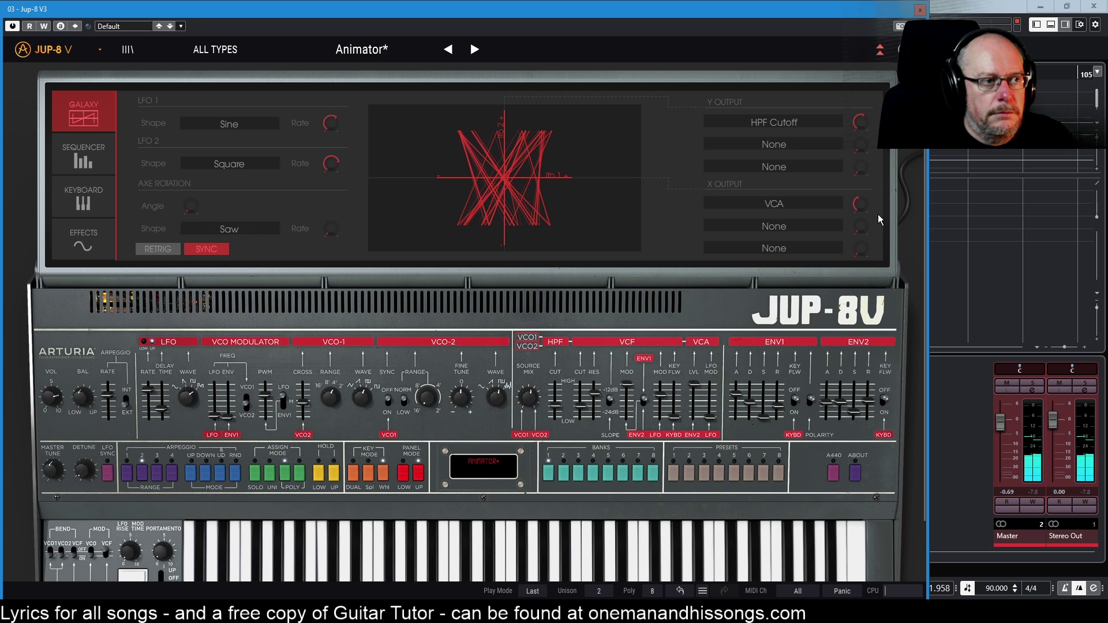
Set the first Y output to None and sweep the HPF cutoff manually, up to about 2914 Hz and back down
mouse_move(867, 212)
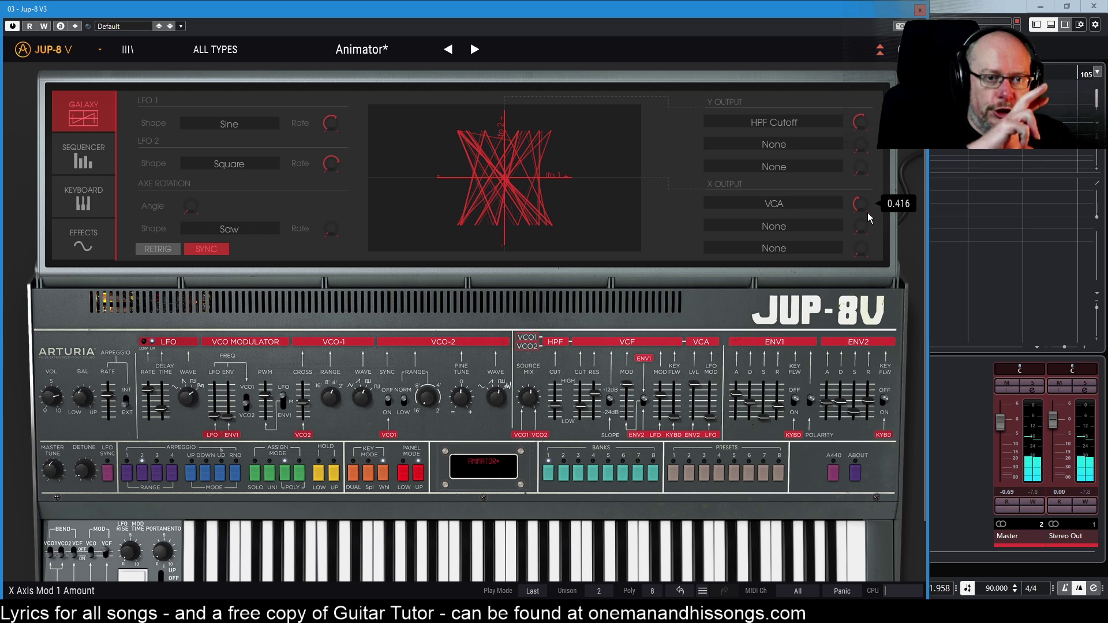
click(786, 124)
click(765, 162)
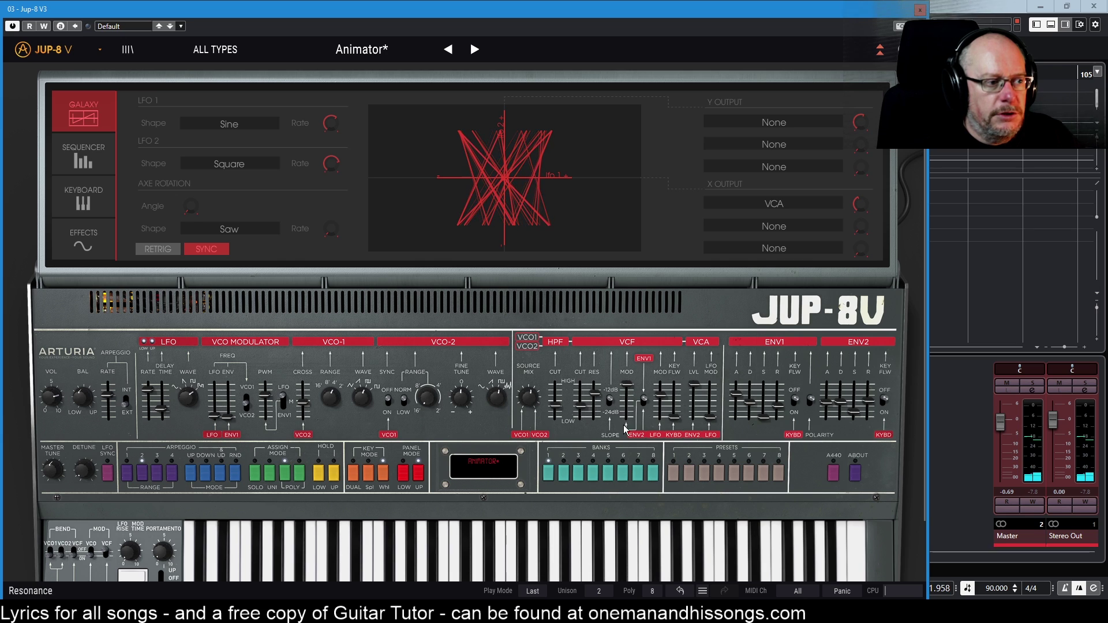
mouse_move(555, 405)
mouse_down()
mouse_move(555, 414)
mouse_move(555, 385)
mouse_up()
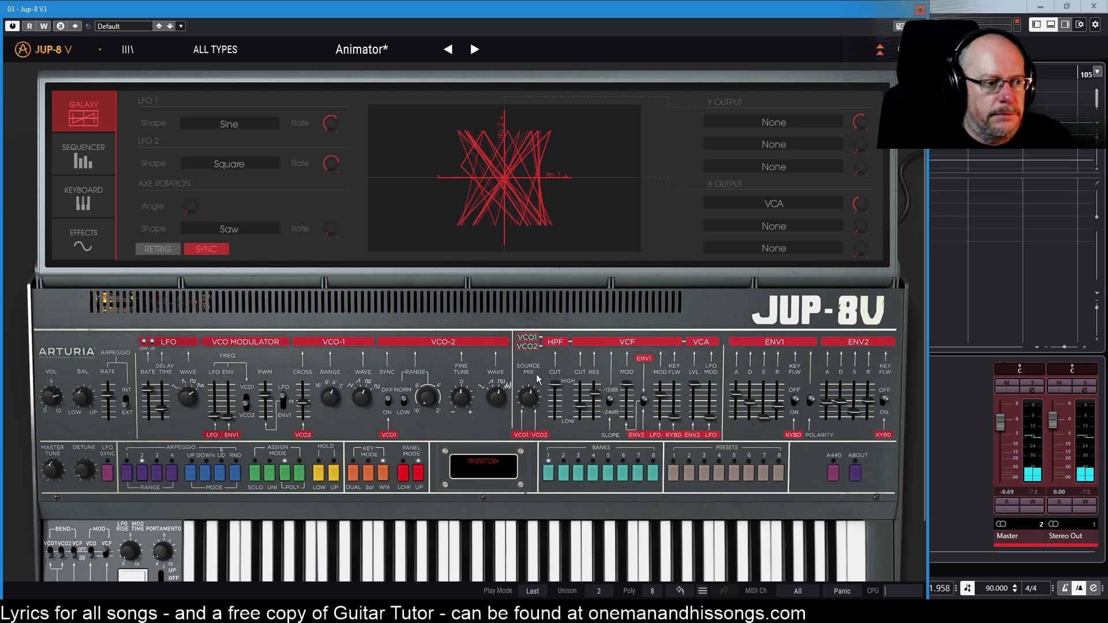
mouse_move(556, 389)
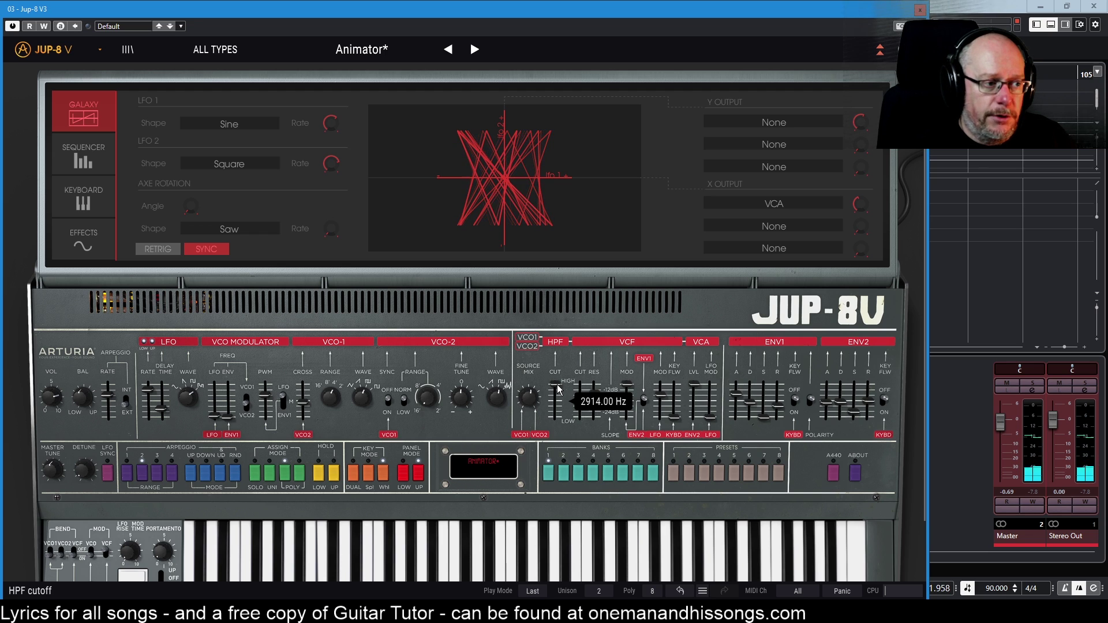
drag(556, 389, 556, 417)
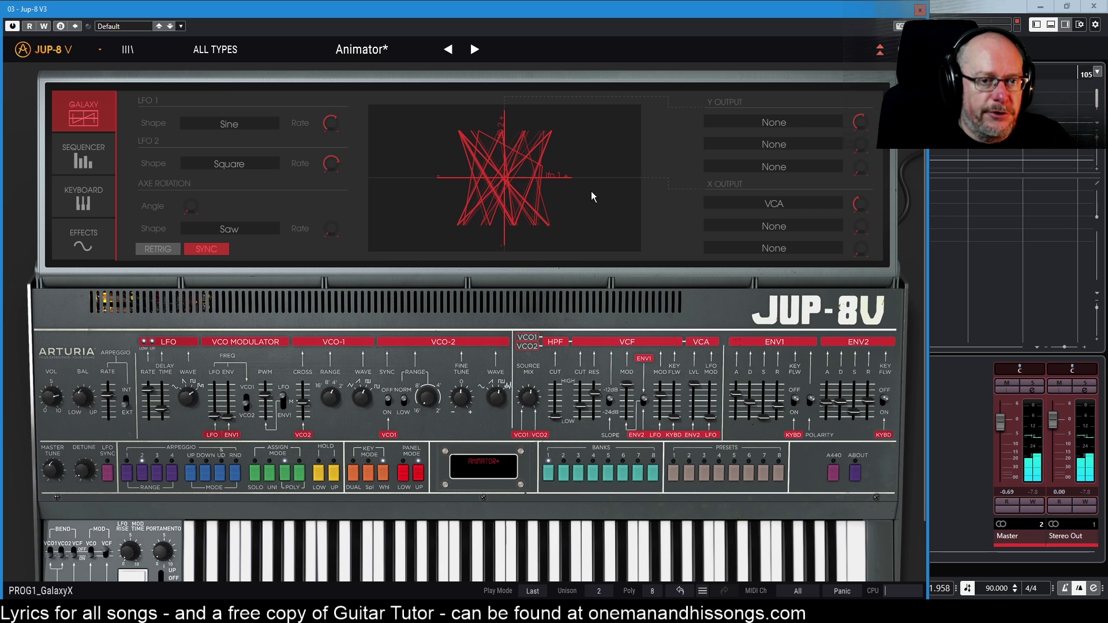
mouse_move(558, 416)
mouse_down()
mouse_move(556, 396)
mouse_move(556, 417)
mouse_up()
Route the first Y output to HPF Cutoff again for comparison, and return it to None
click(770, 121)
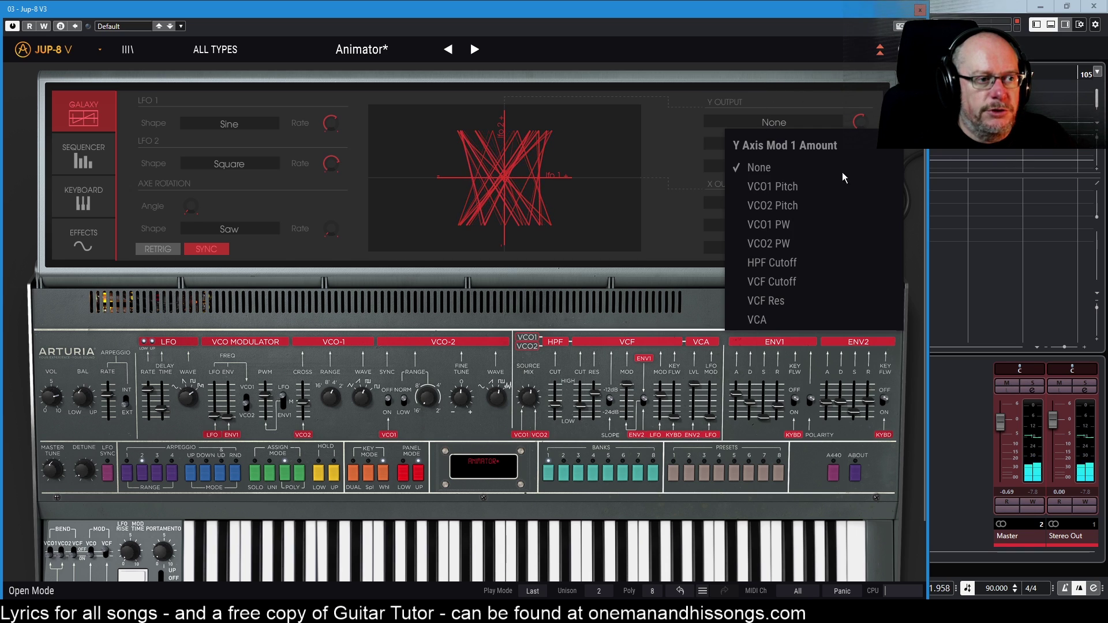
click(763, 263)
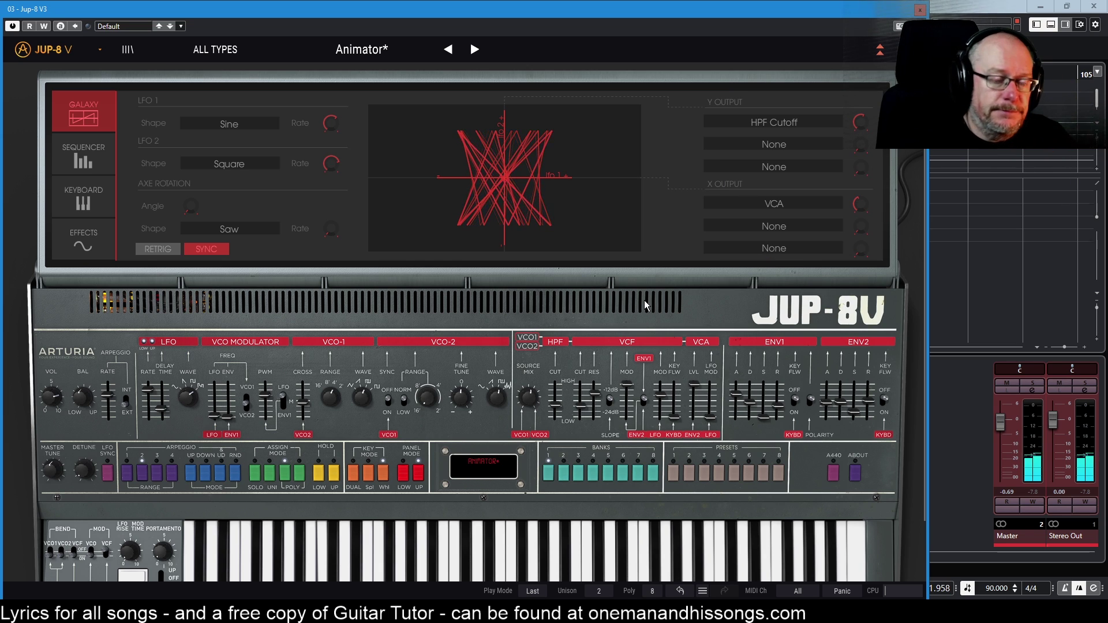
click(758, 122)
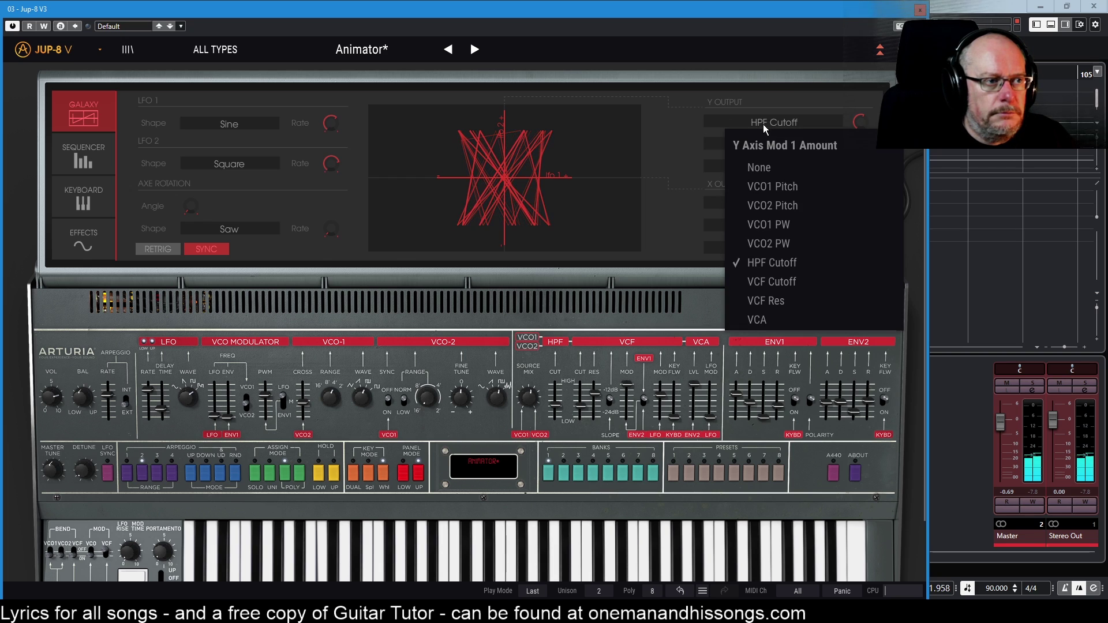
click(785, 172)
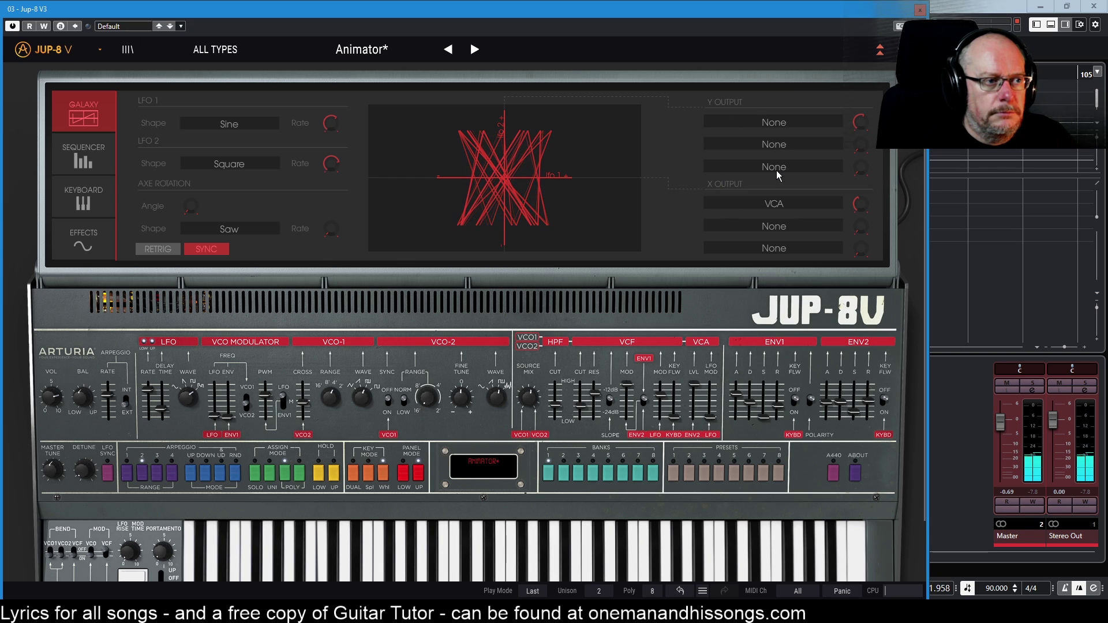
Compare the sound with the first X output set to None and with it routed to VCA
click(780, 203)
click(766, 249)
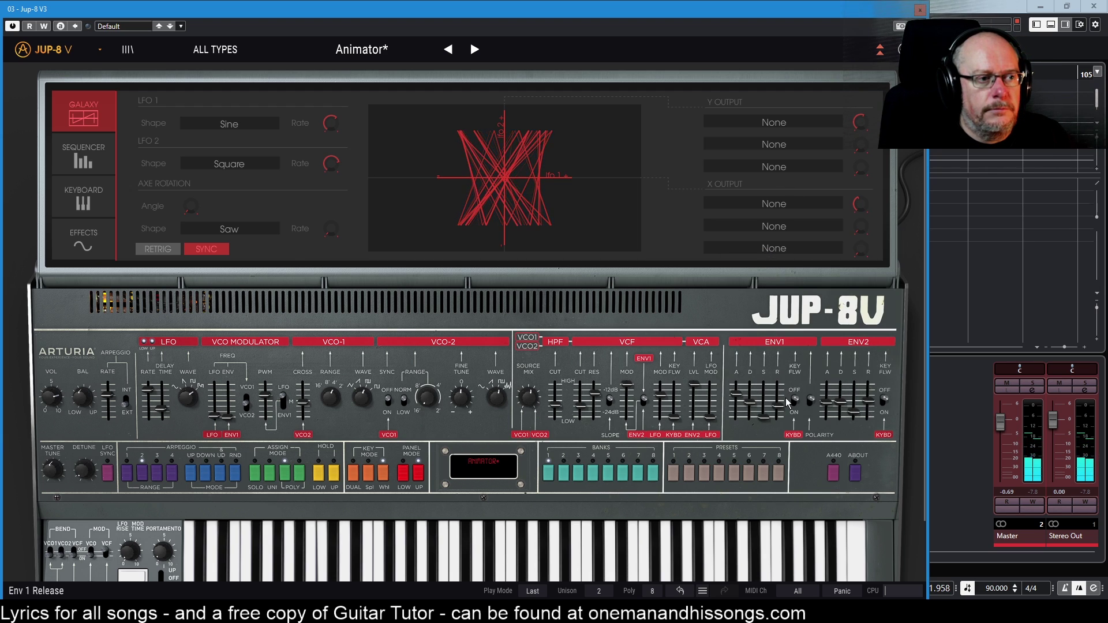
click(776, 203)
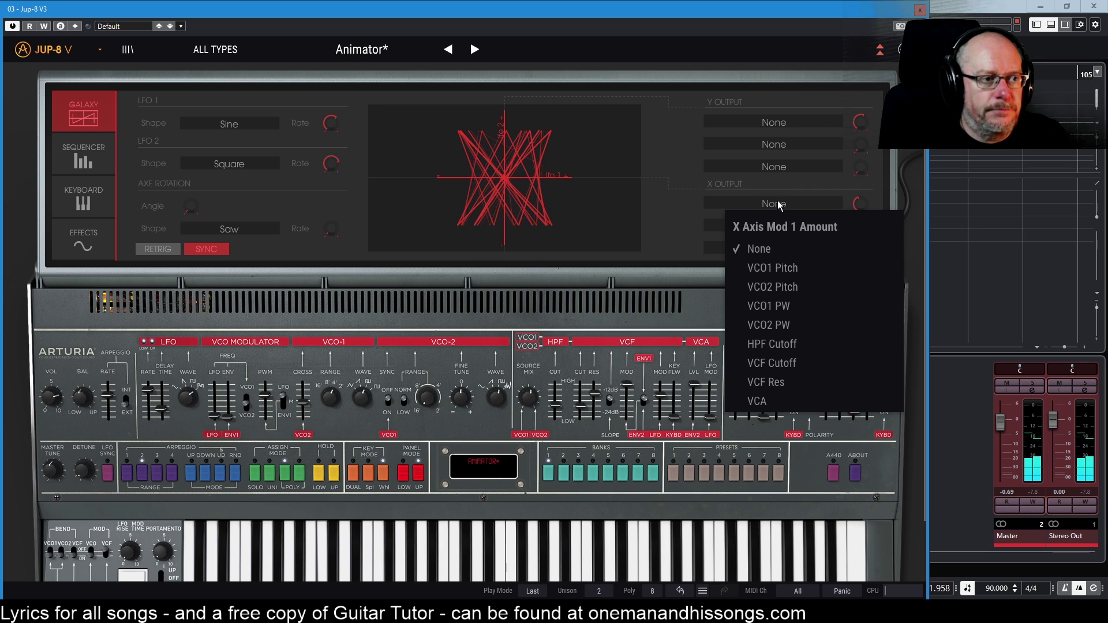
click(760, 401)
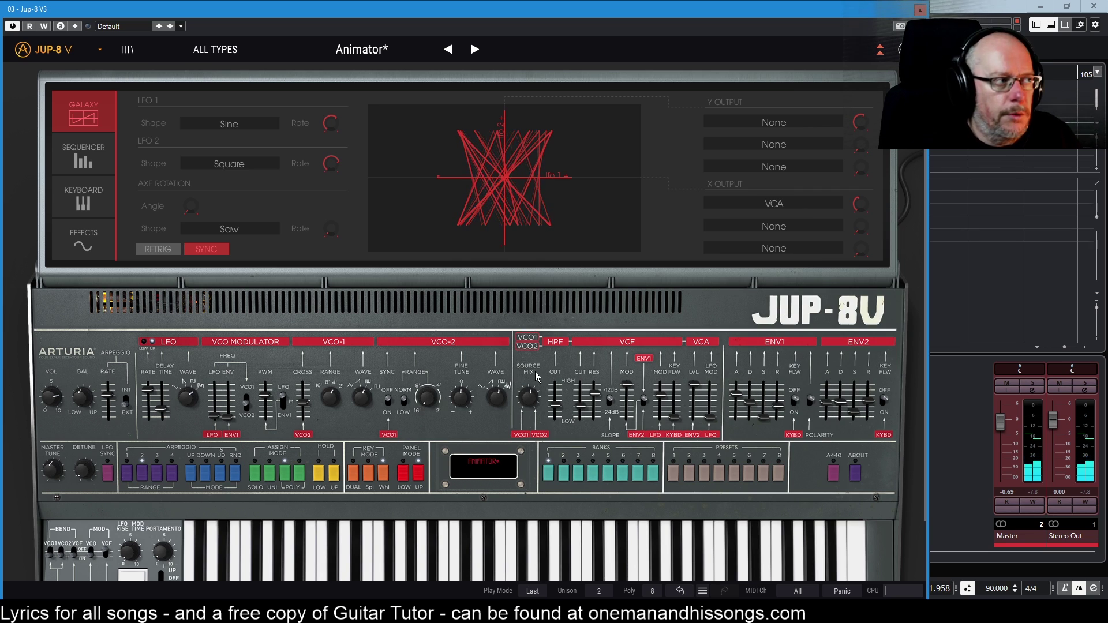
Compare the sequencer stopped and in Note On mode, leave it stopped, and slightly lower the VCF cutoff
click(79, 157)
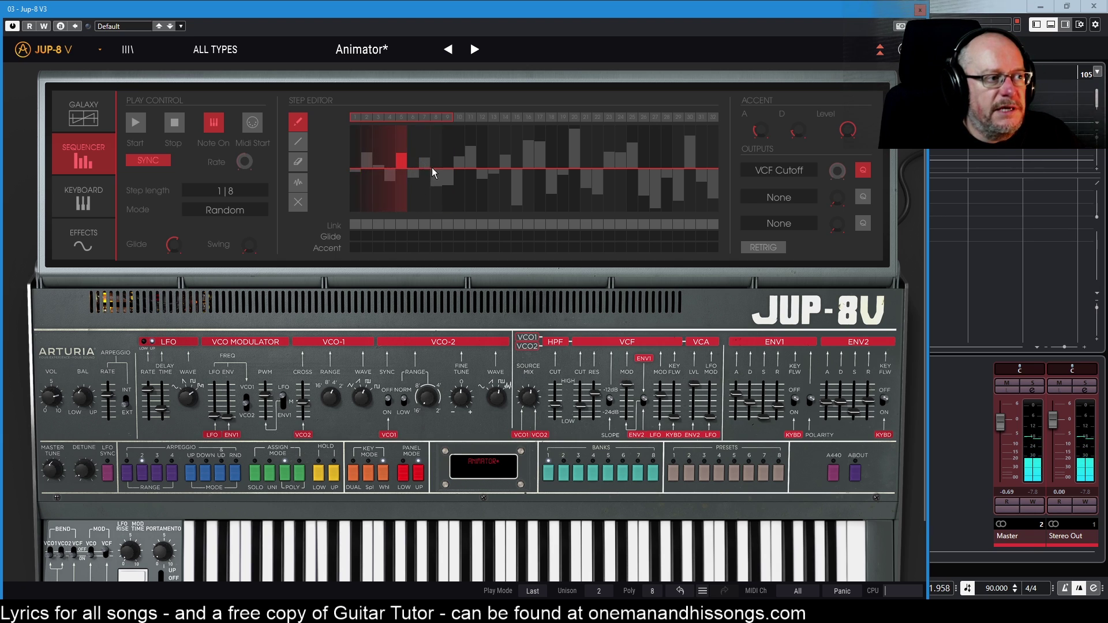
mouse_move(396, 159)
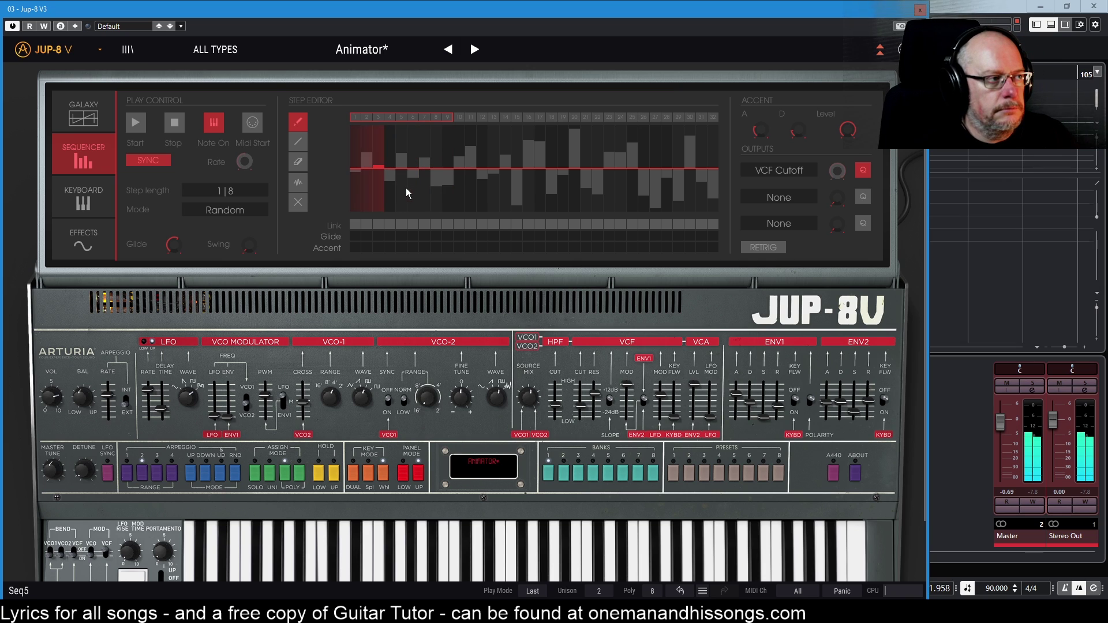
click(175, 123)
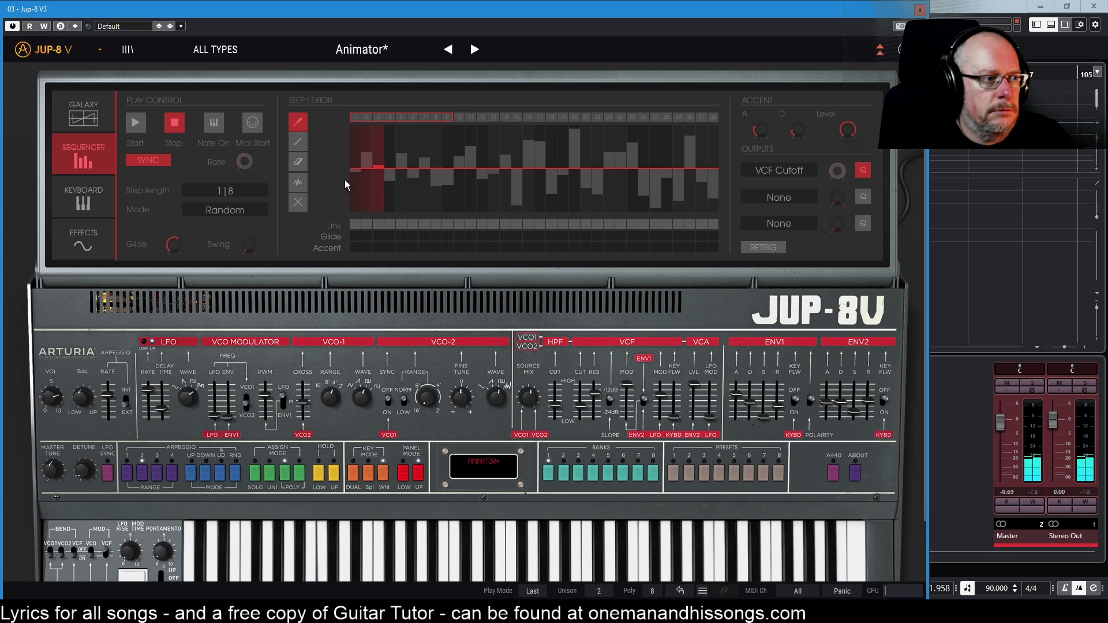
click(219, 122)
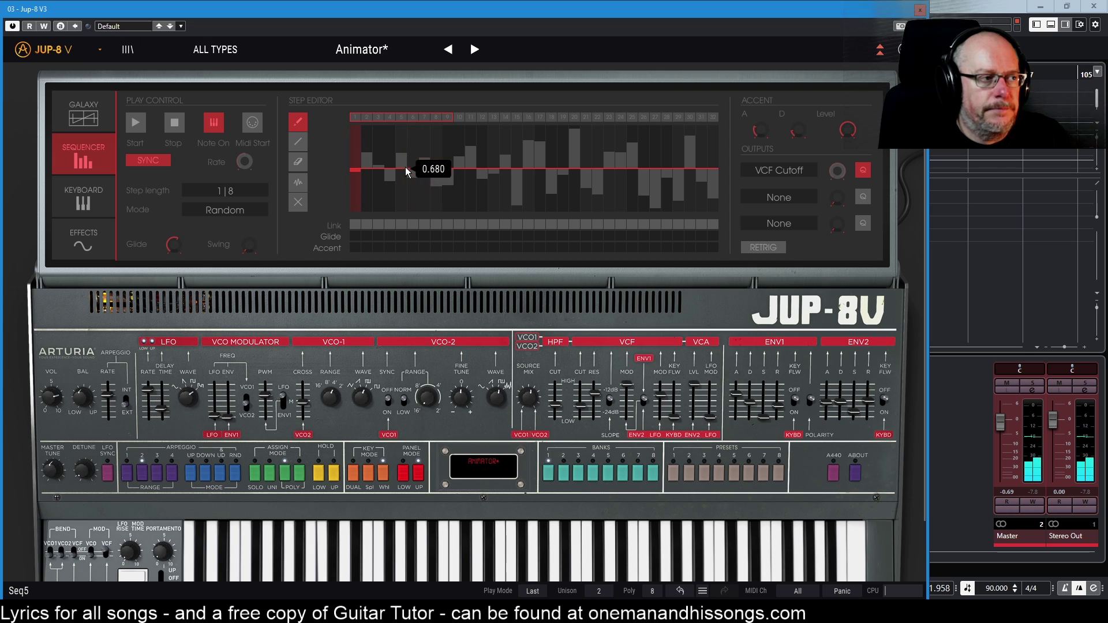
click(183, 122)
drag(581, 405, 581, 407)
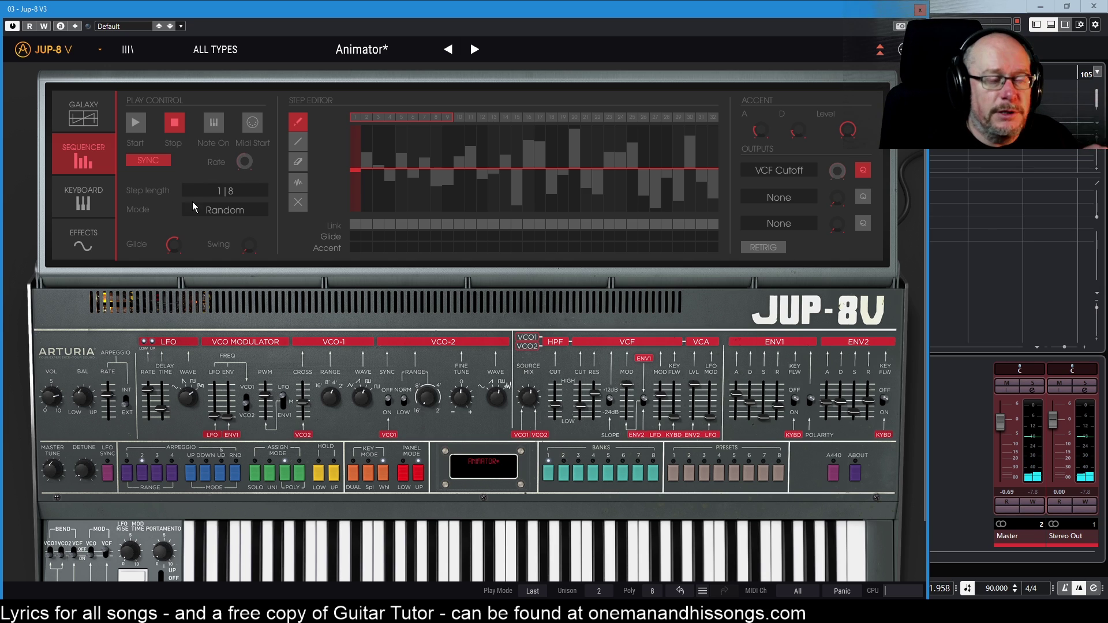
Review the keyboard and effects settings and the LFO 1 rate in the Galaxy module
click(83, 199)
click(82, 234)
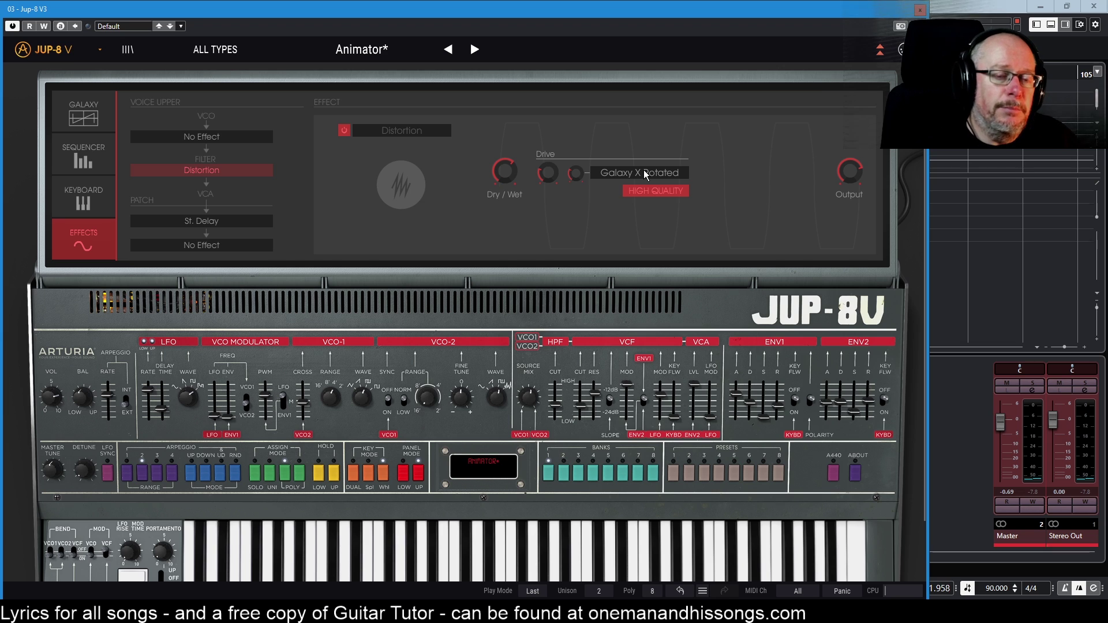
click(72, 112)
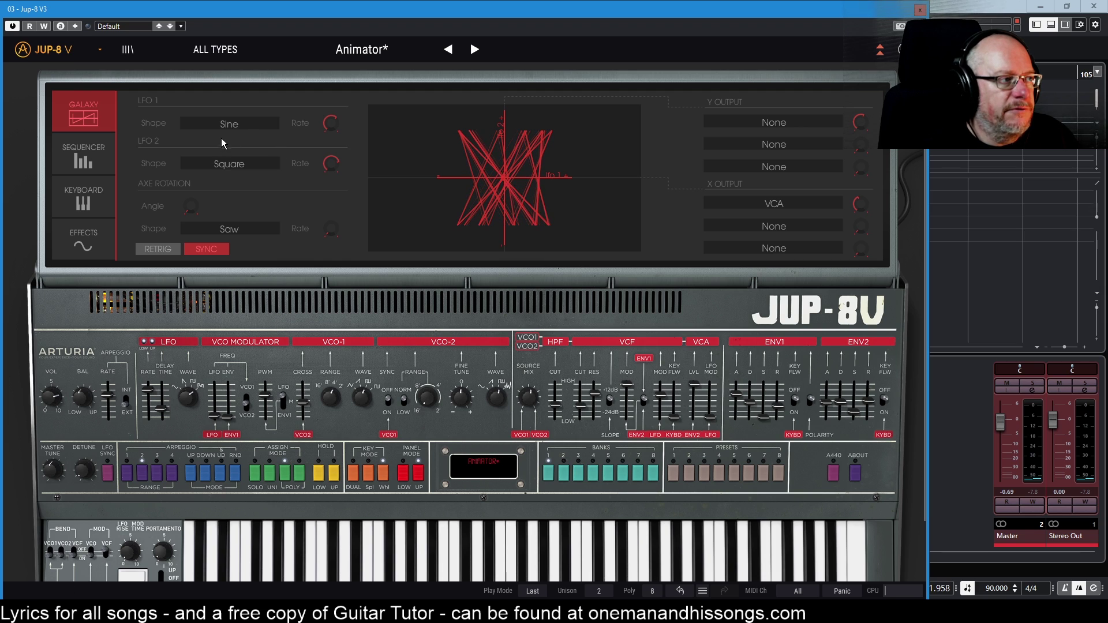
mouse_move(332, 126)
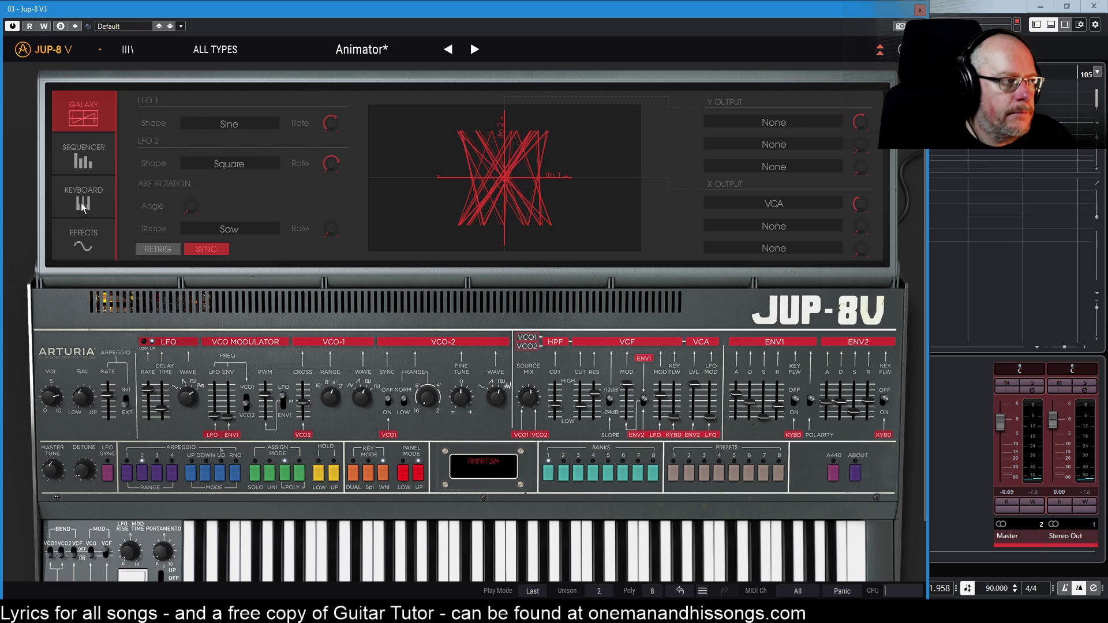
Set the distortion's drive modulation amount to 0.872 and raise its drive
click(94, 234)
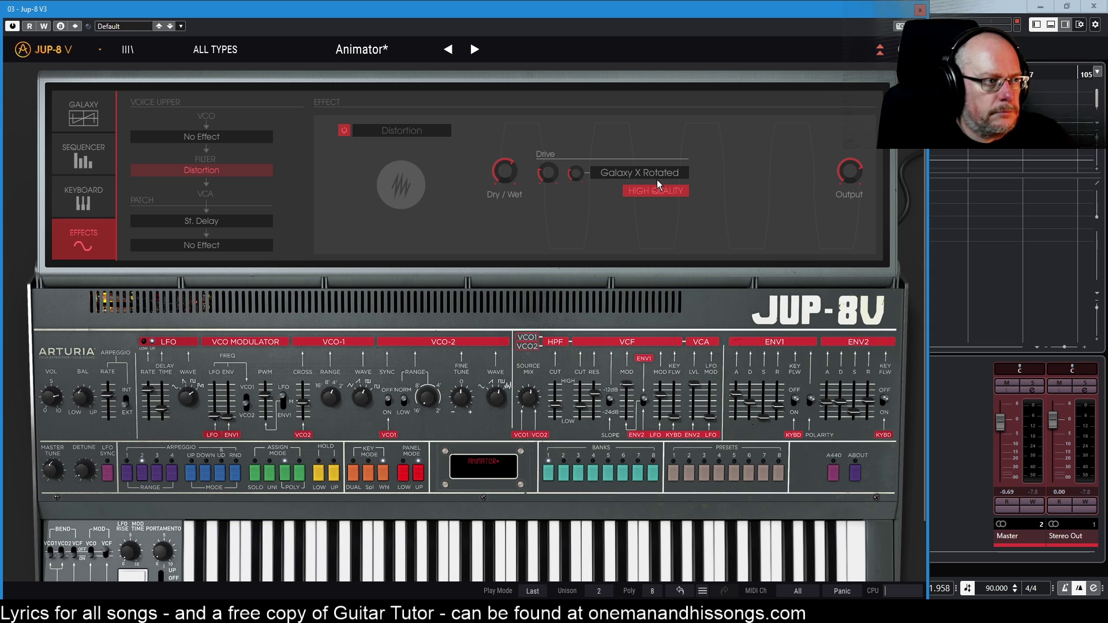
mouse_move(574, 173)
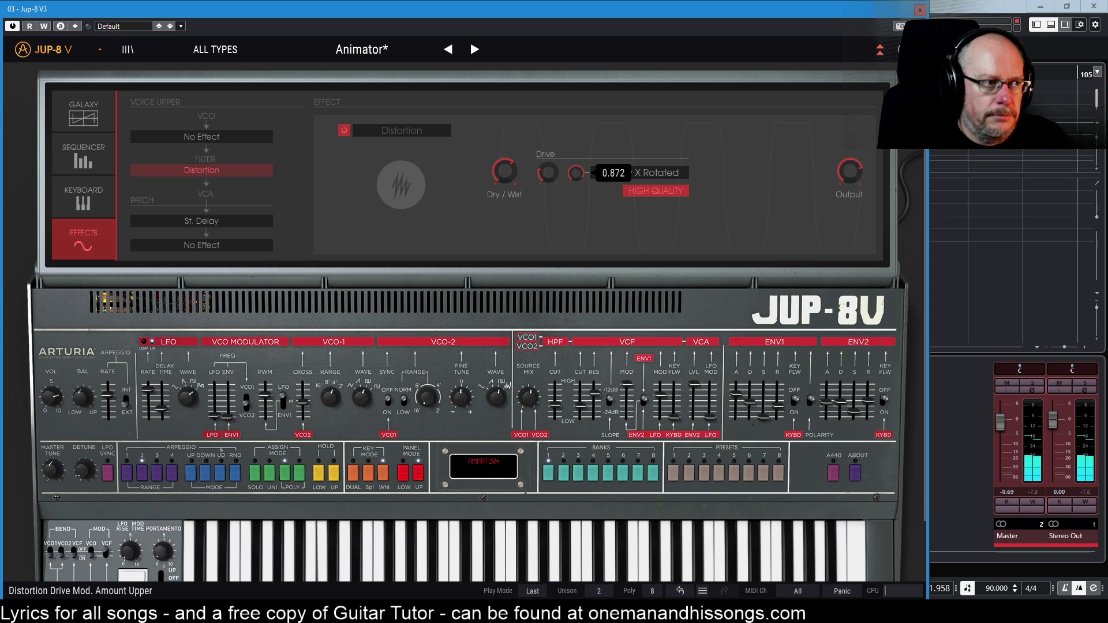
drag(553, 185, 552, 147)
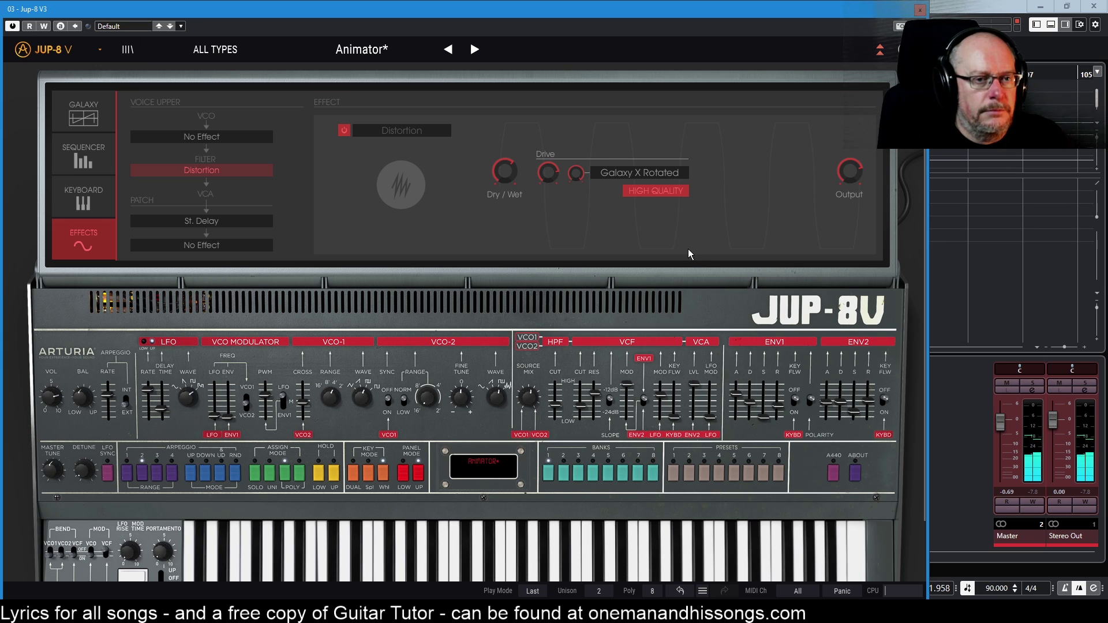
Compare the distortion's drive modulation source set to None and to Galaxy X Rotated, keep Galaxy X Rotated, and reduce its modulation amount
click(651, 174)
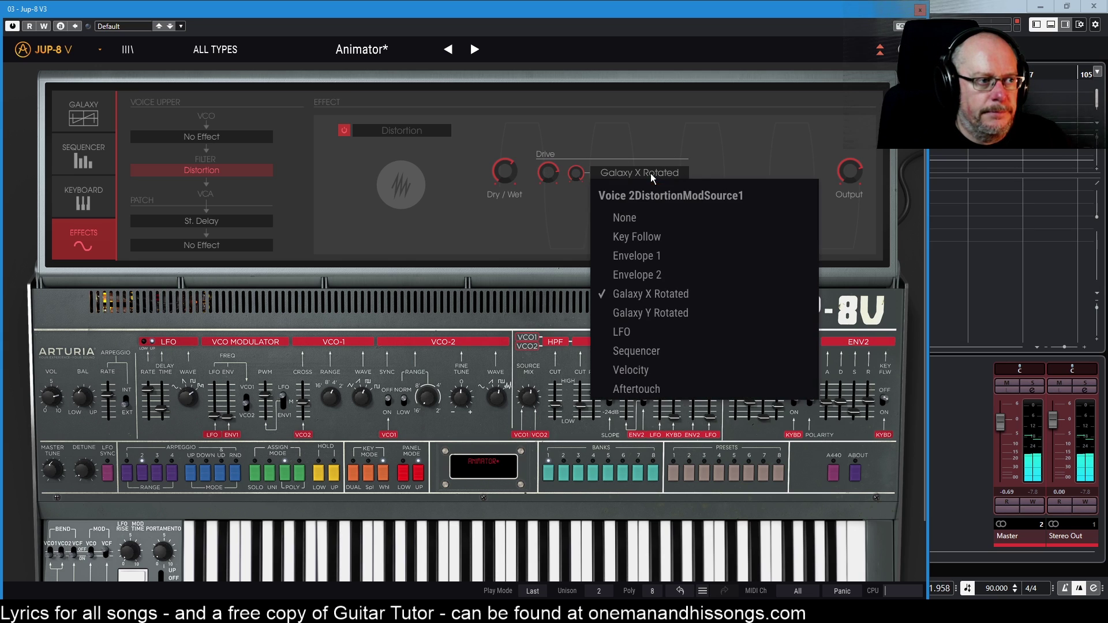
click(635, 217)
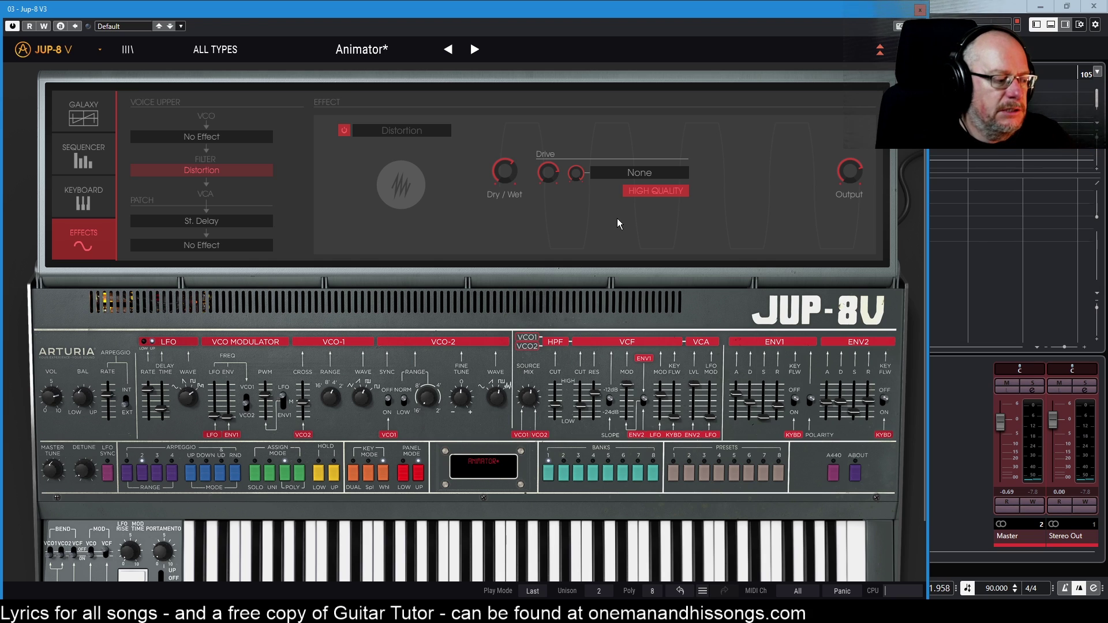
click(646, 172)
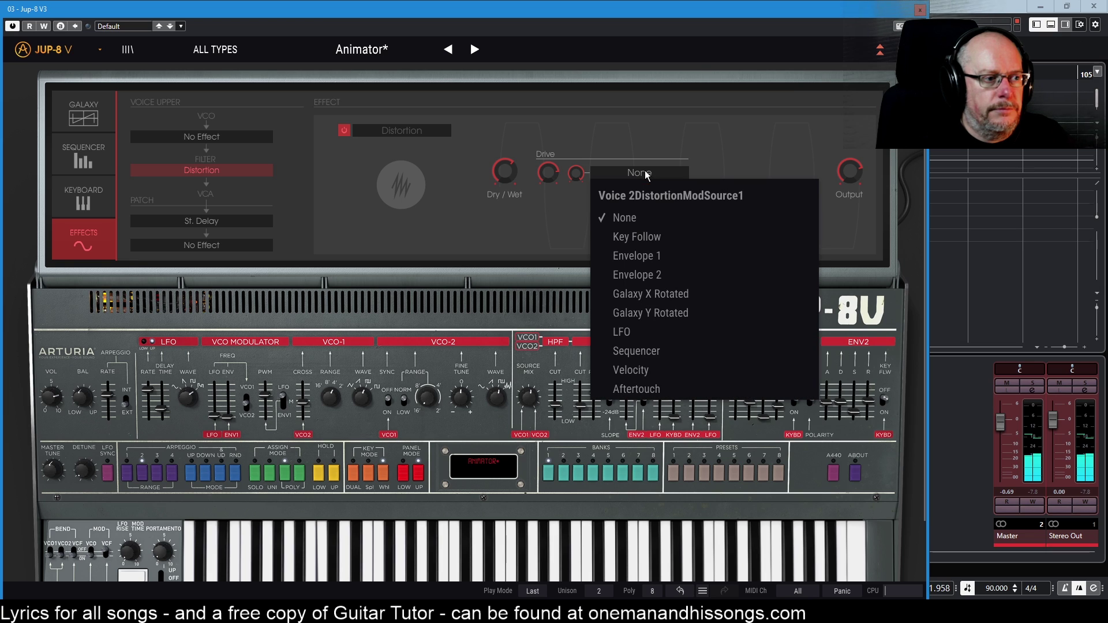
click(636, 295)
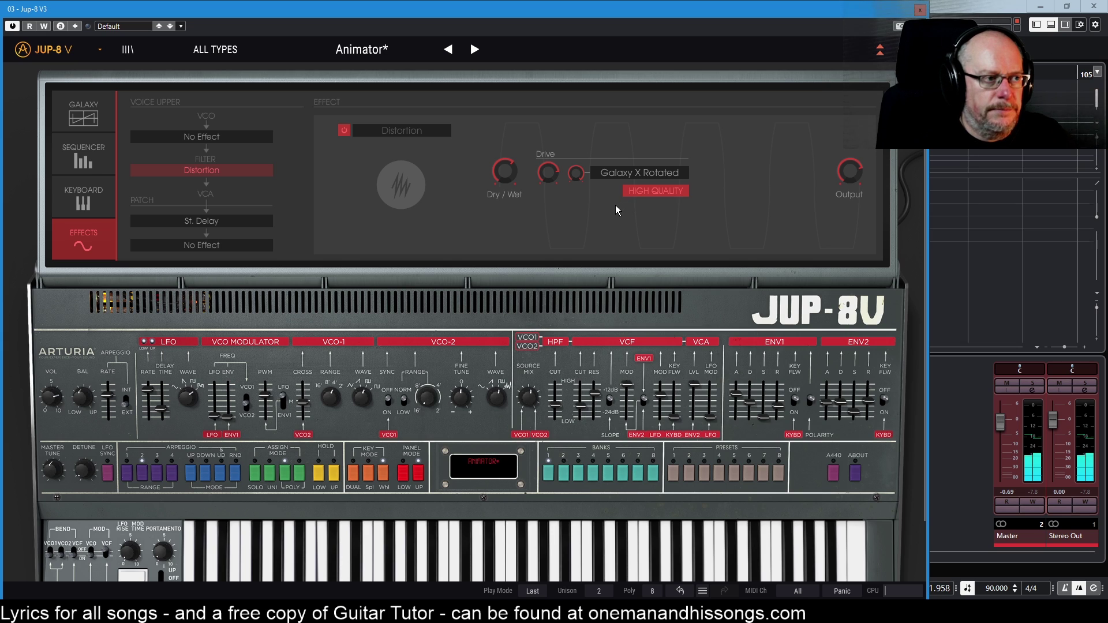
drag(577, 173, 594, 189)
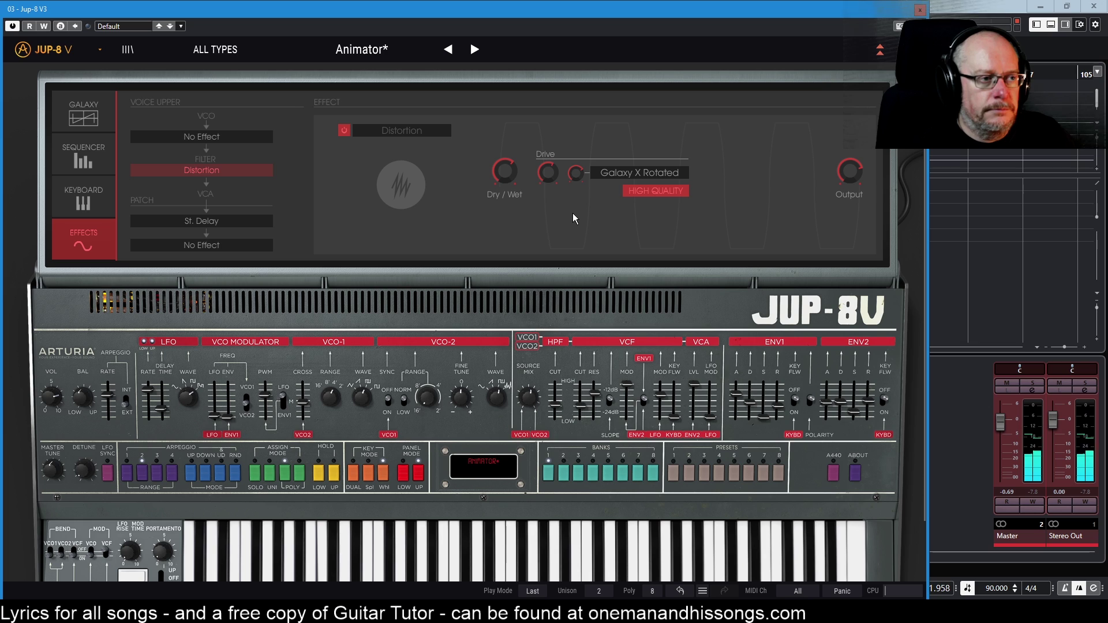
Compare the sound with the distortion effect bypassed and active, and leave the distortion switched off
click(345, 130)
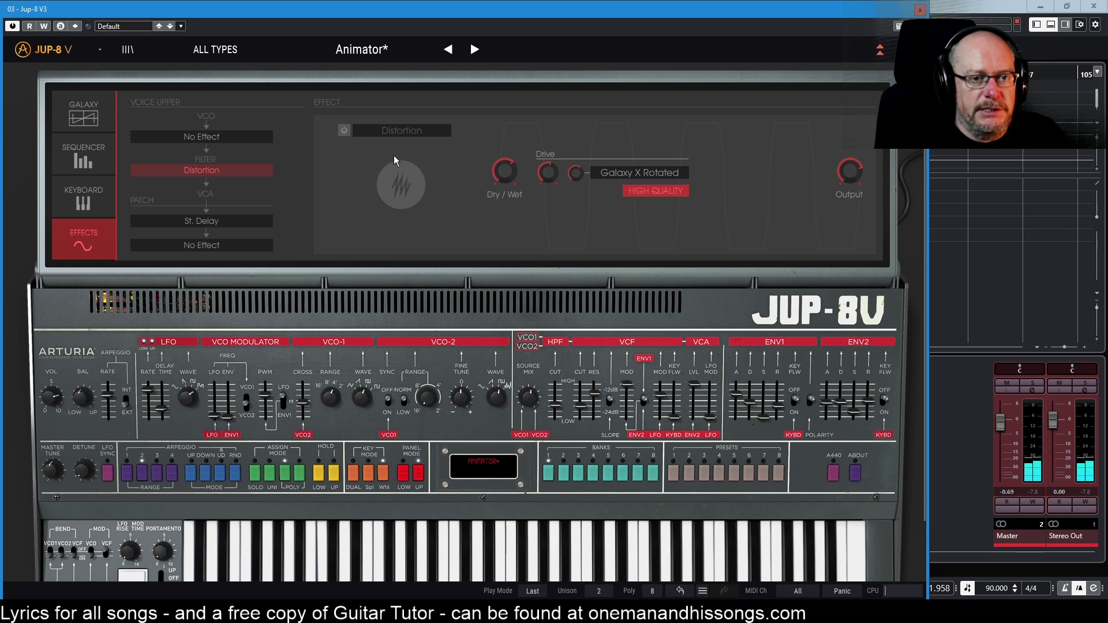
click(344, 130)
click(343, 128)
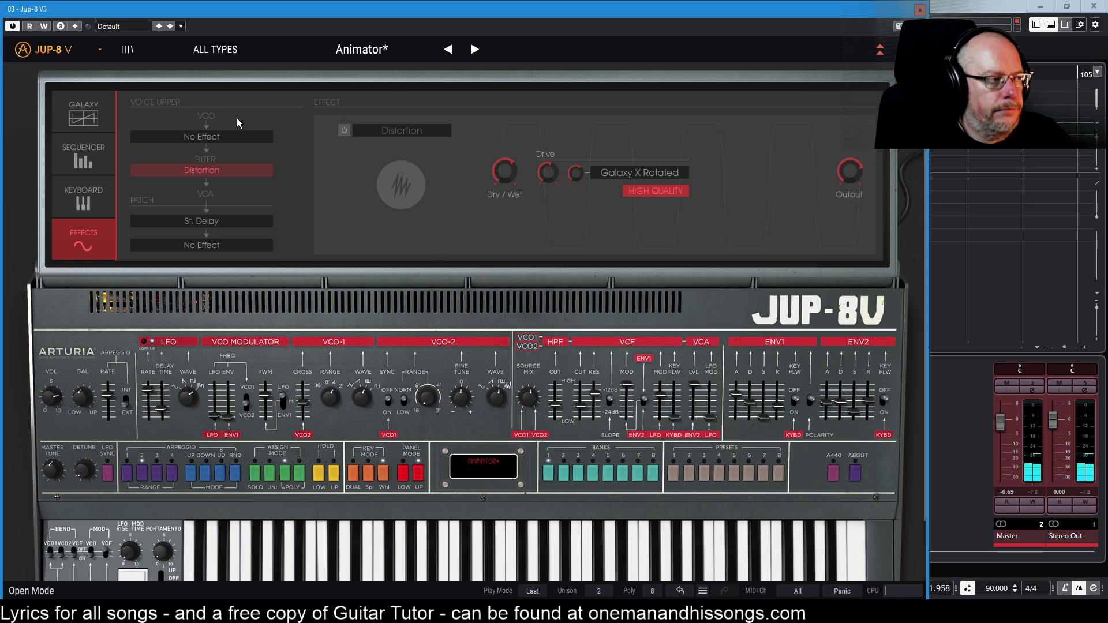
Activate the St. Delay effect in the patch chain and examine its time, damping and feedback settings
click(201, 221)
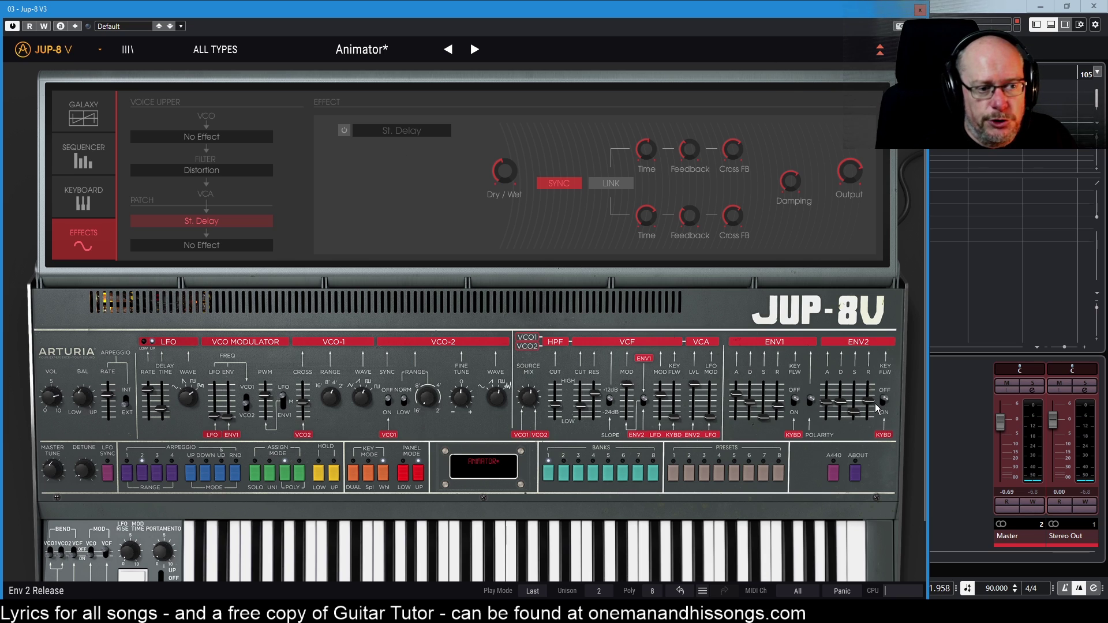
mouse_move(871, 406)
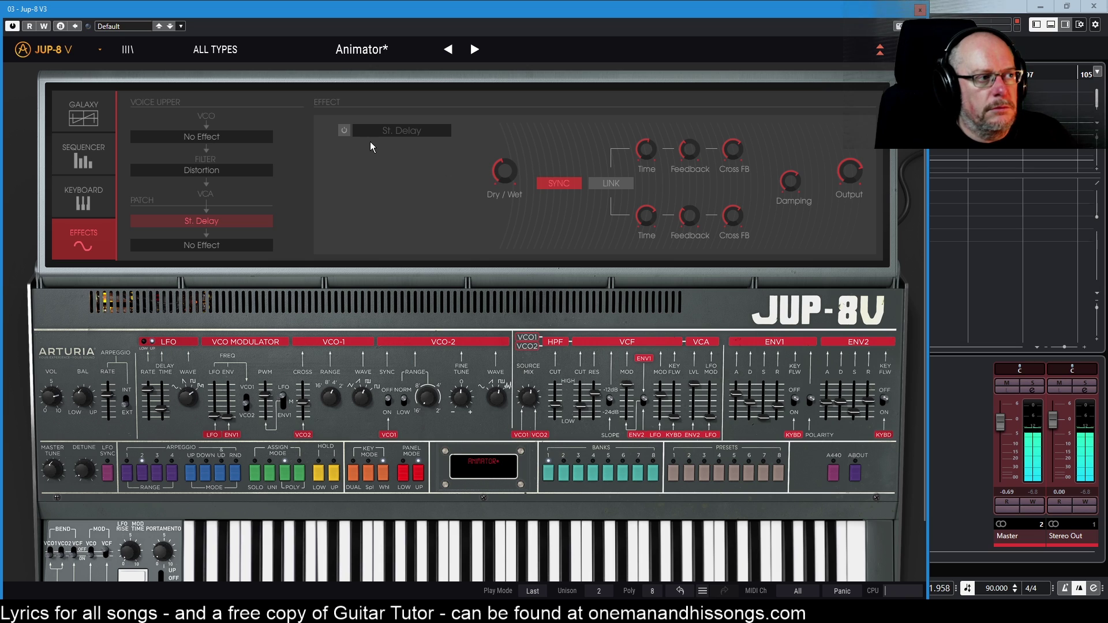
click(346, 129)
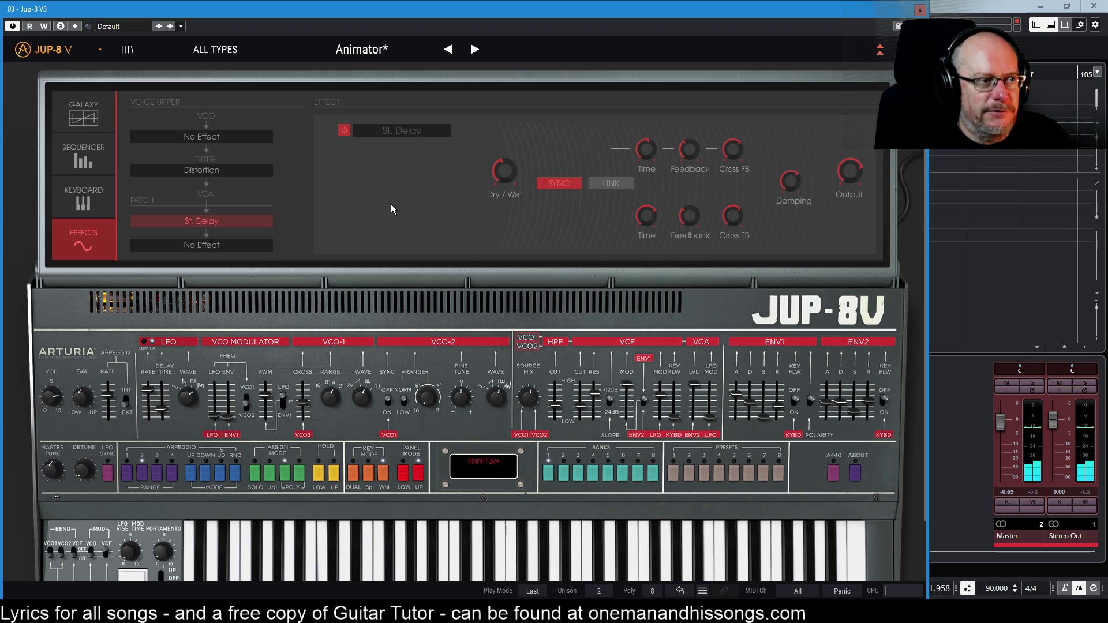
mouse_move(647, 153)
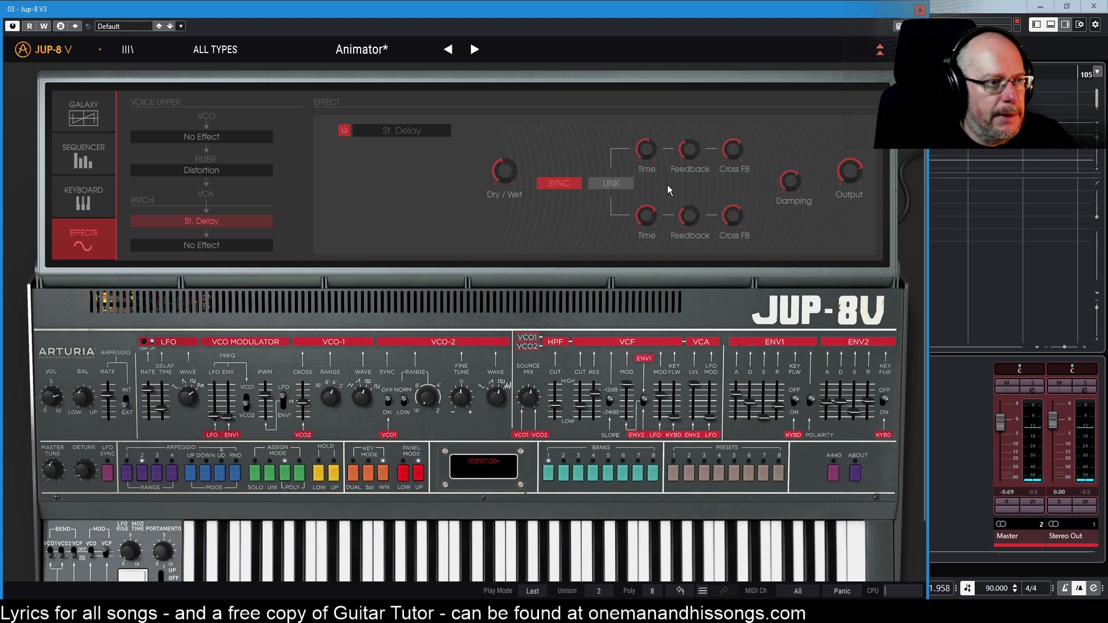
mouse_move(792, 185)
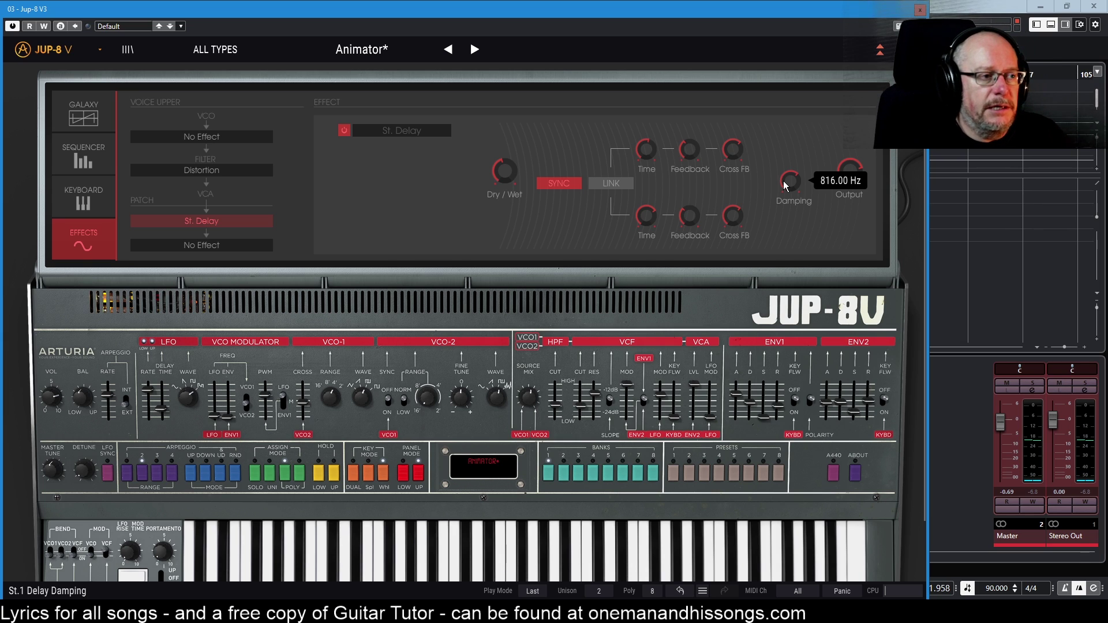
mouse_move(720, 161)
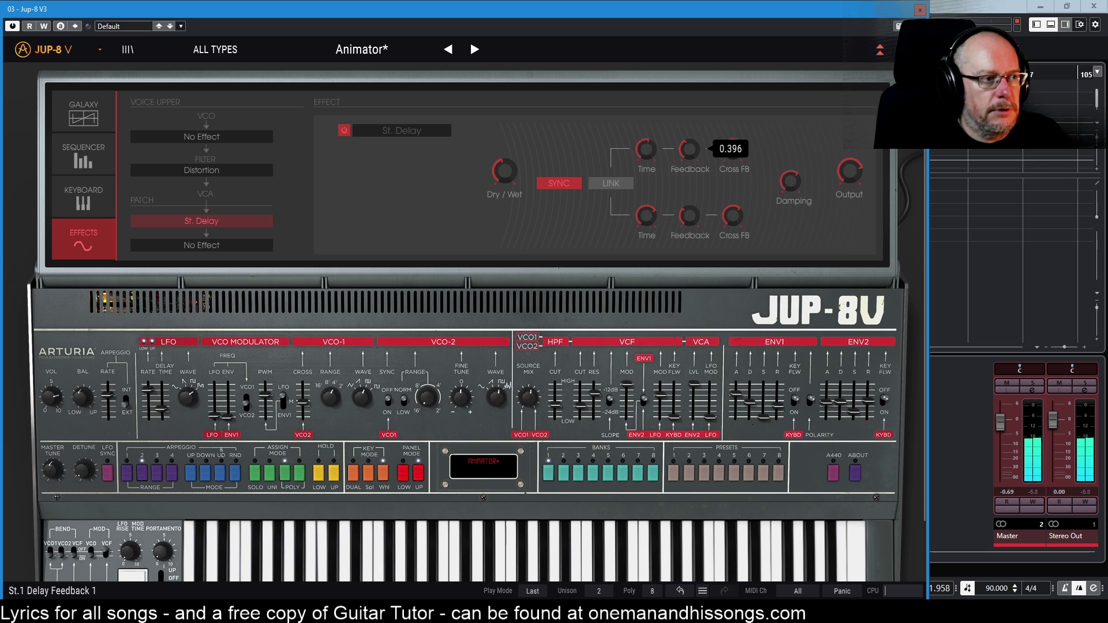
mouse_move(691, 217)
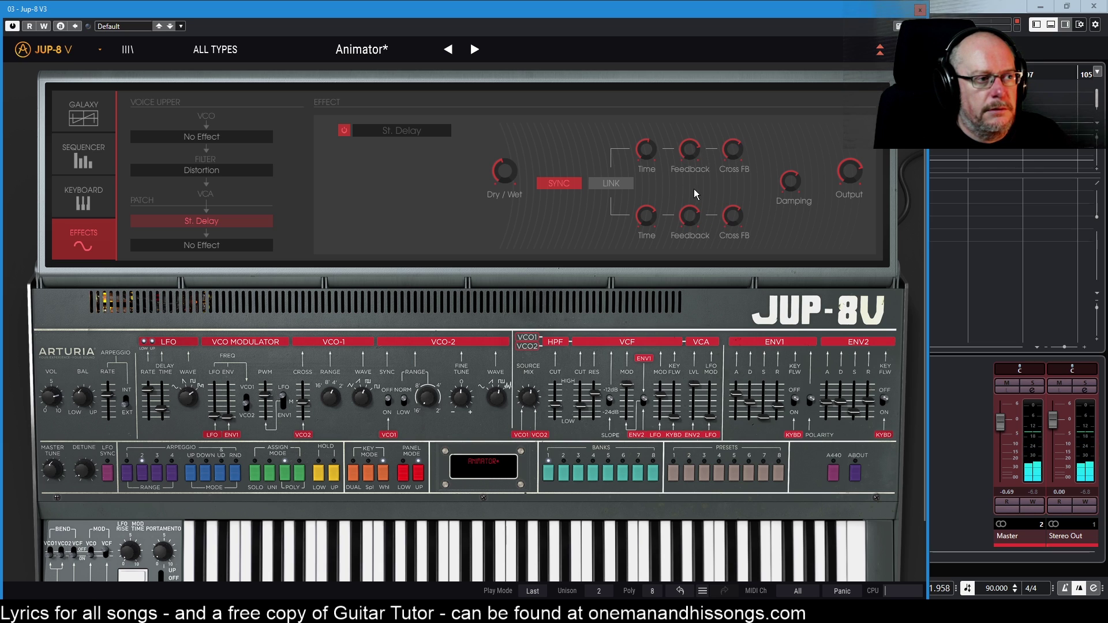
Slightly adjust the feedback of both St. Delay lines and switch the delay effect off
mouse_move(694, 152)
mouse_down()
mouse_move(694, 130)
mouse_move(694, 144)
mouse_up()
mouse_move(689, 209)
mouse_down()
mouse_move(688, 231)
mouse_move(678, 213)
mouse_up()
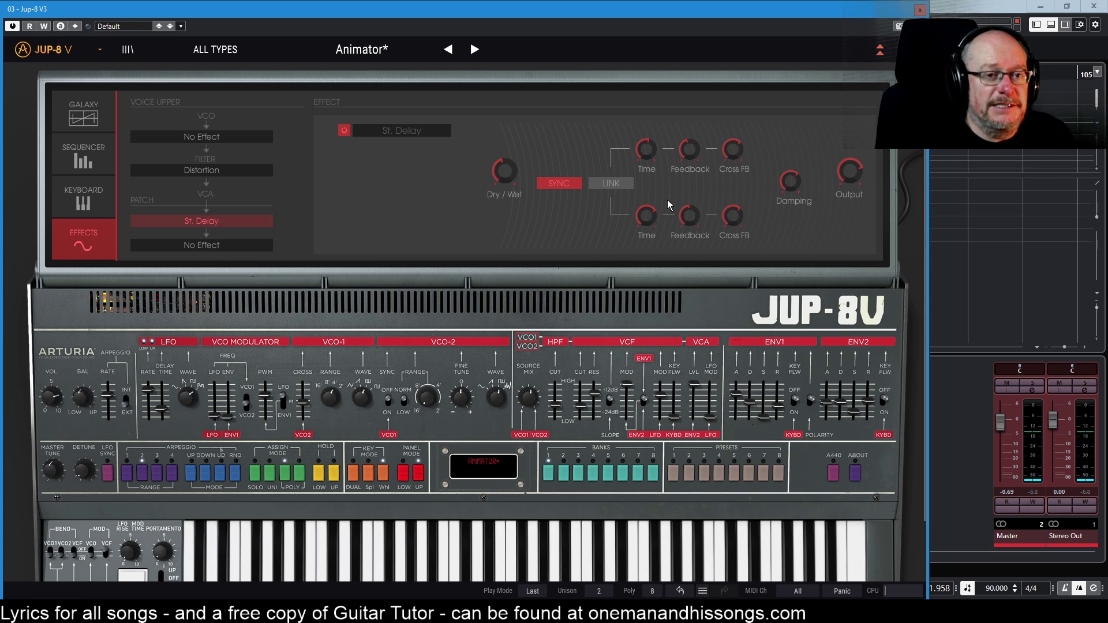
click(343, 132)
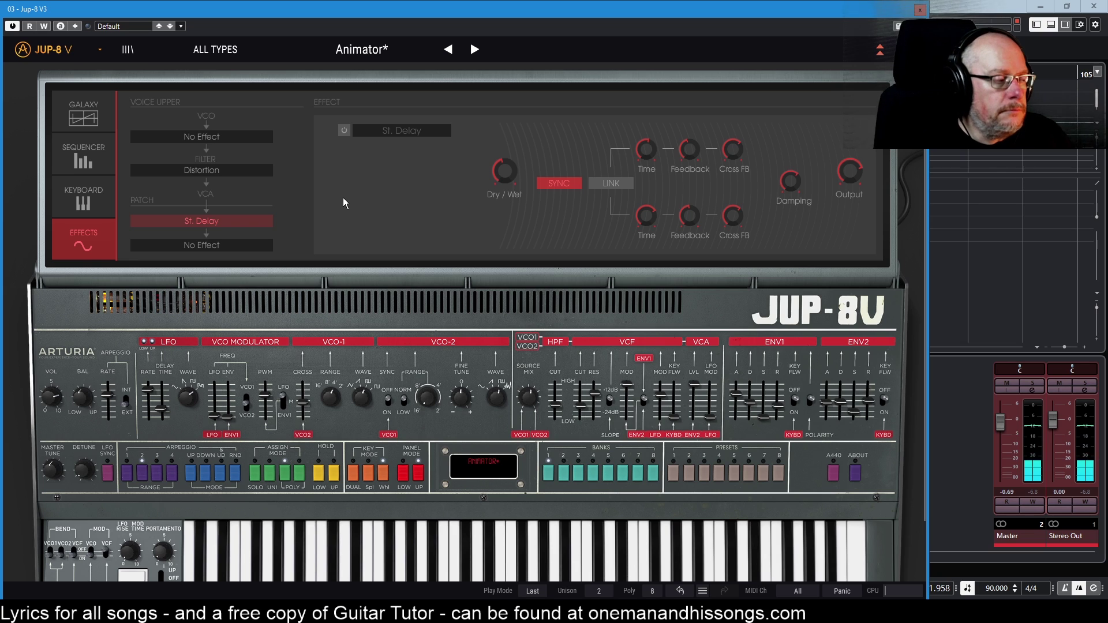
Check the LFO settings and try out the LFO wave shape selector around its Noise setting
mouse_move(147, 396)
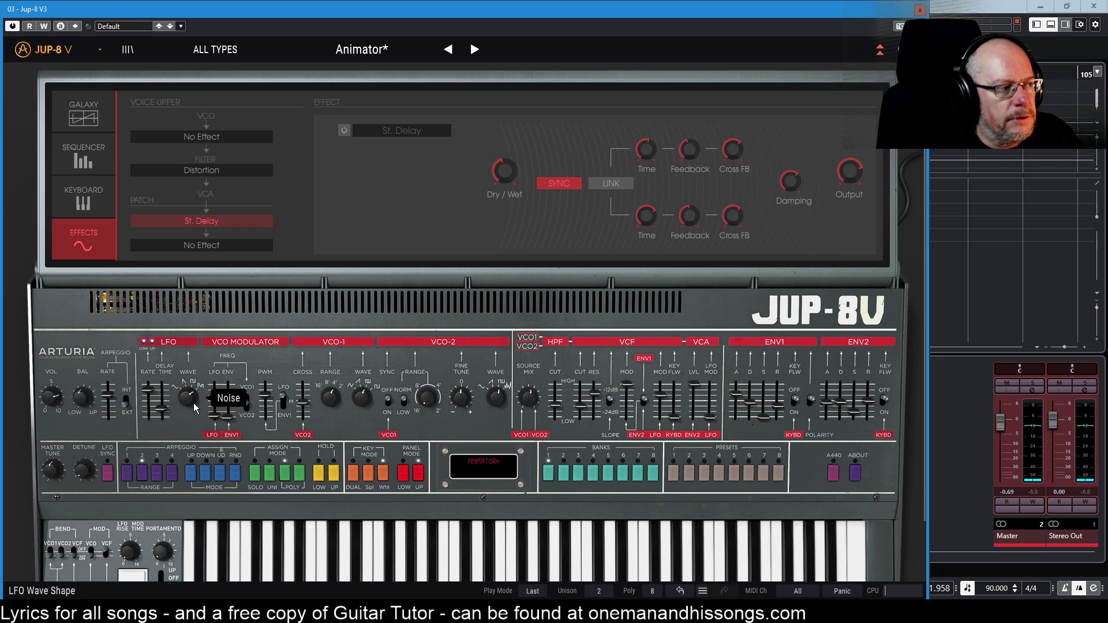
mouse_move(190, 395)
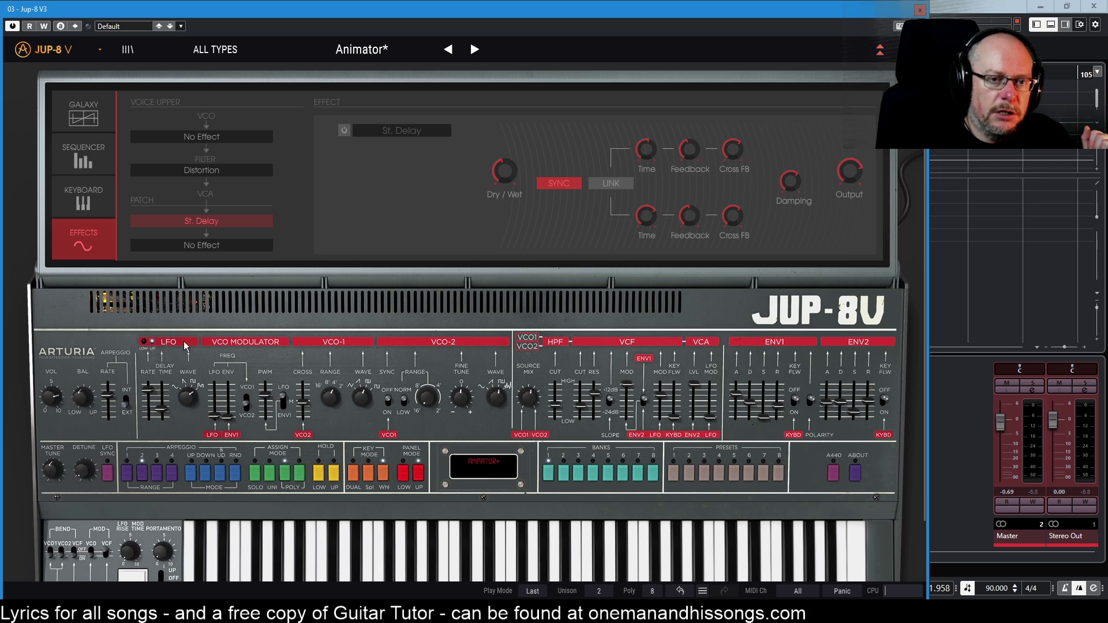
drag(188, 397, 189, 386)
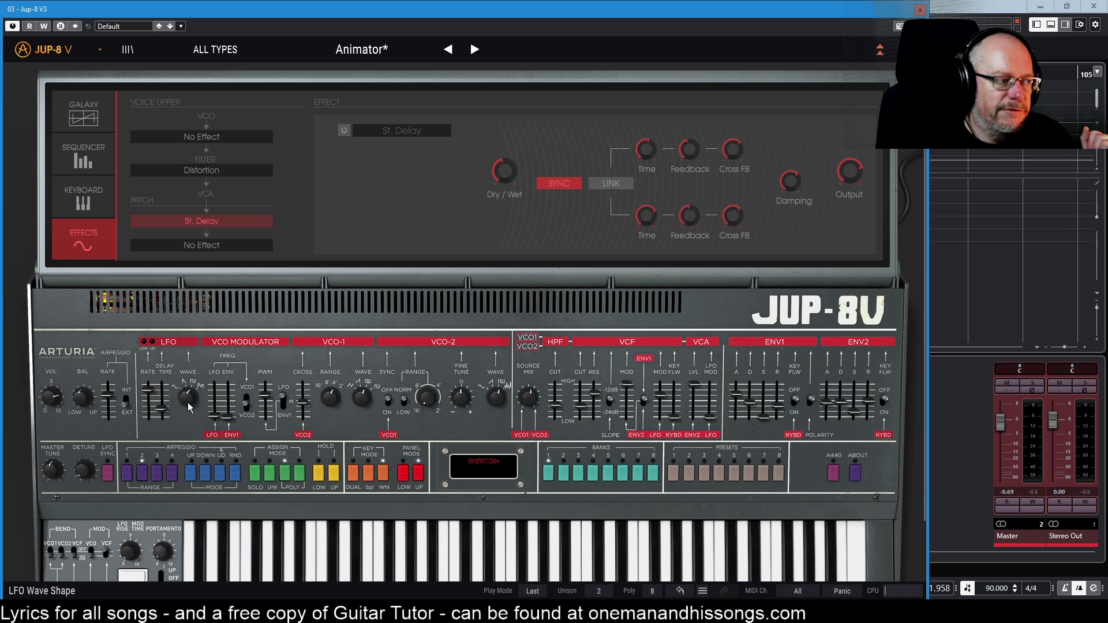
drag(189, 402, 184, 388)
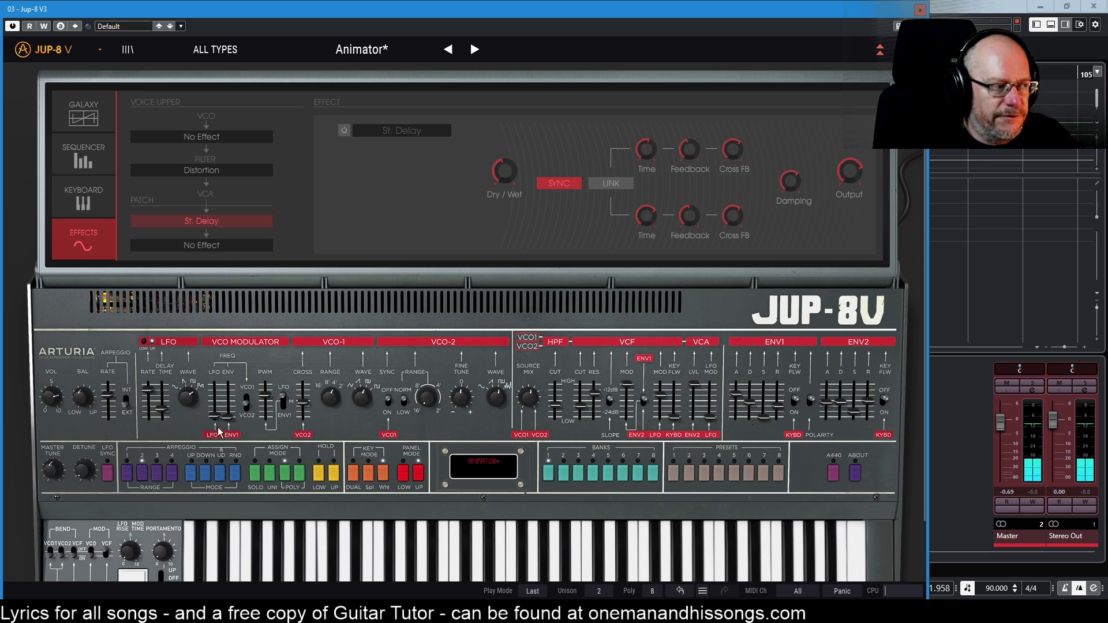
Raise the VCO's LFO modulation amount to 0.408 to hear its effect, and bring it back down near zero
mouse_move(212, 418)
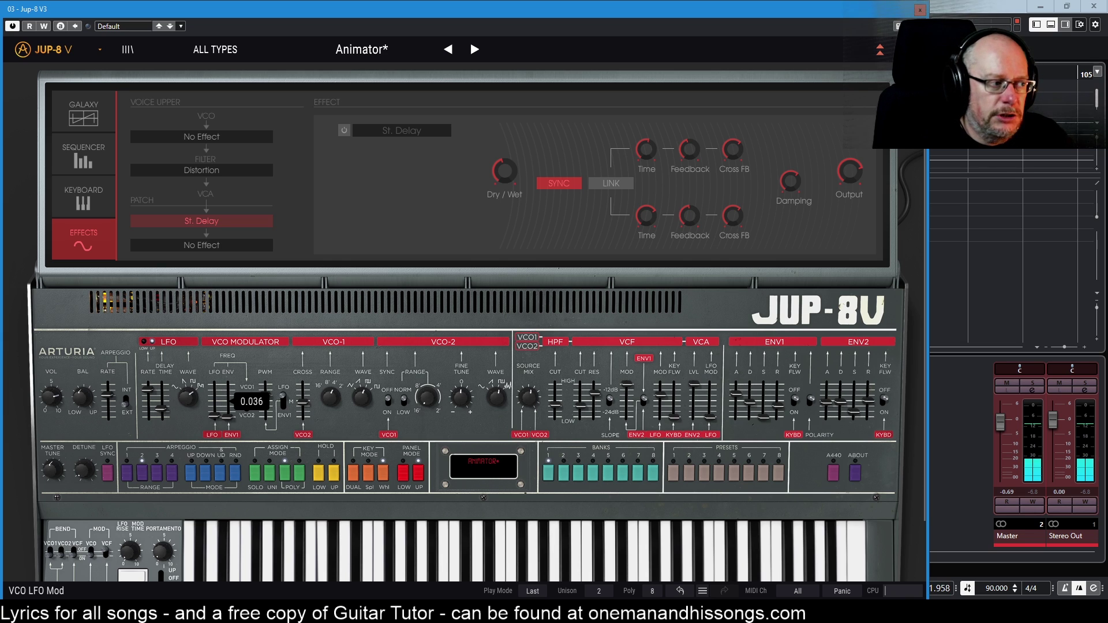
drag(212, 418, 212, 409)
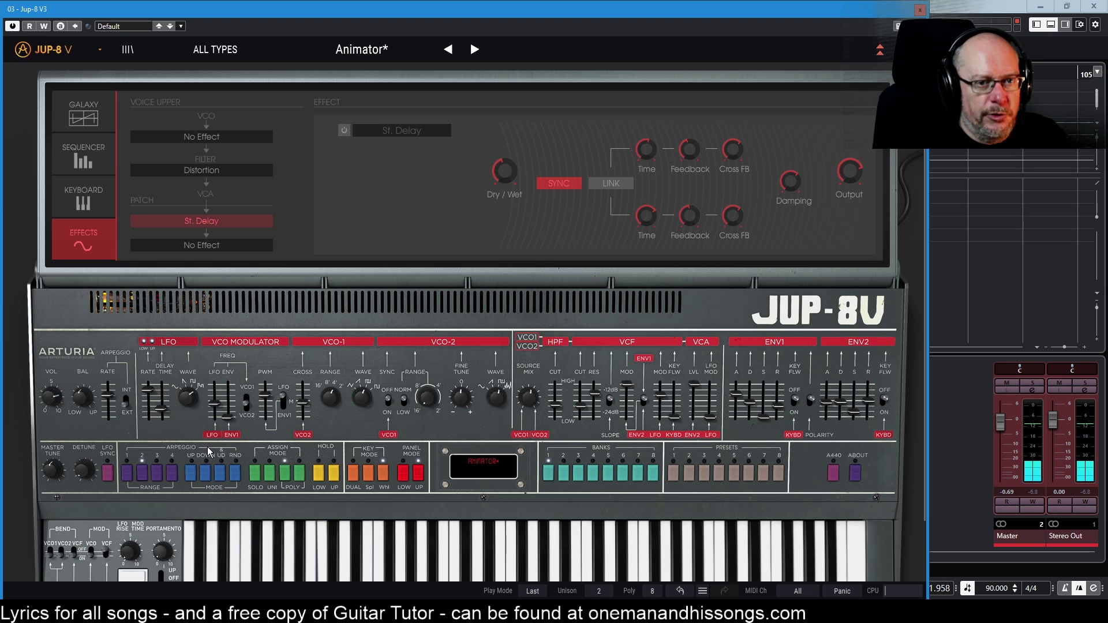
mouse_move(214, 405)
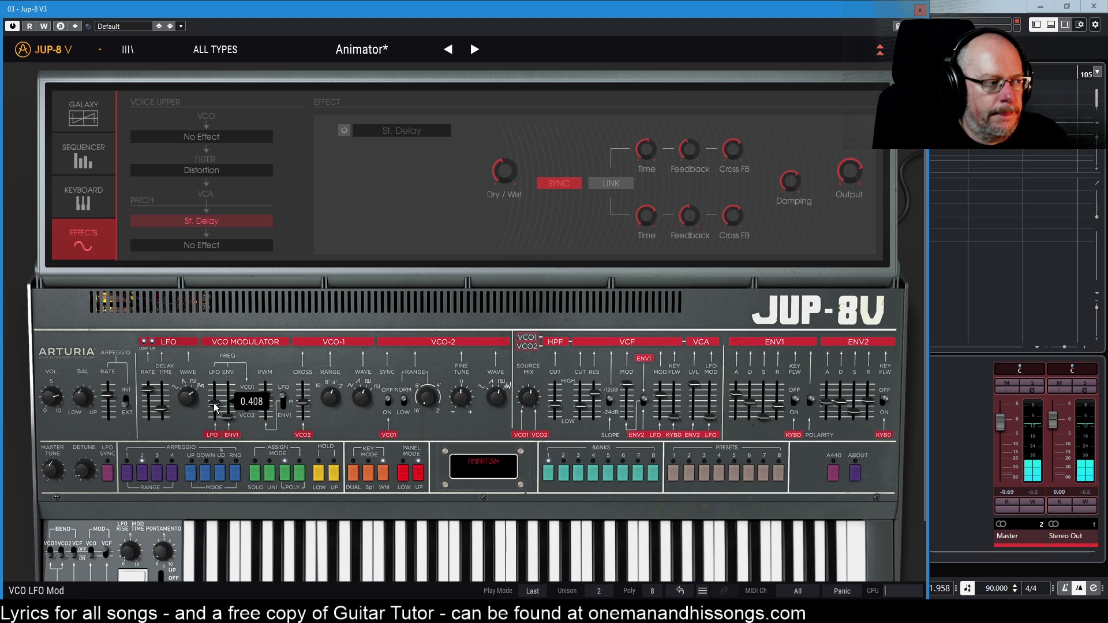
drag(215, 405, 215, 415)
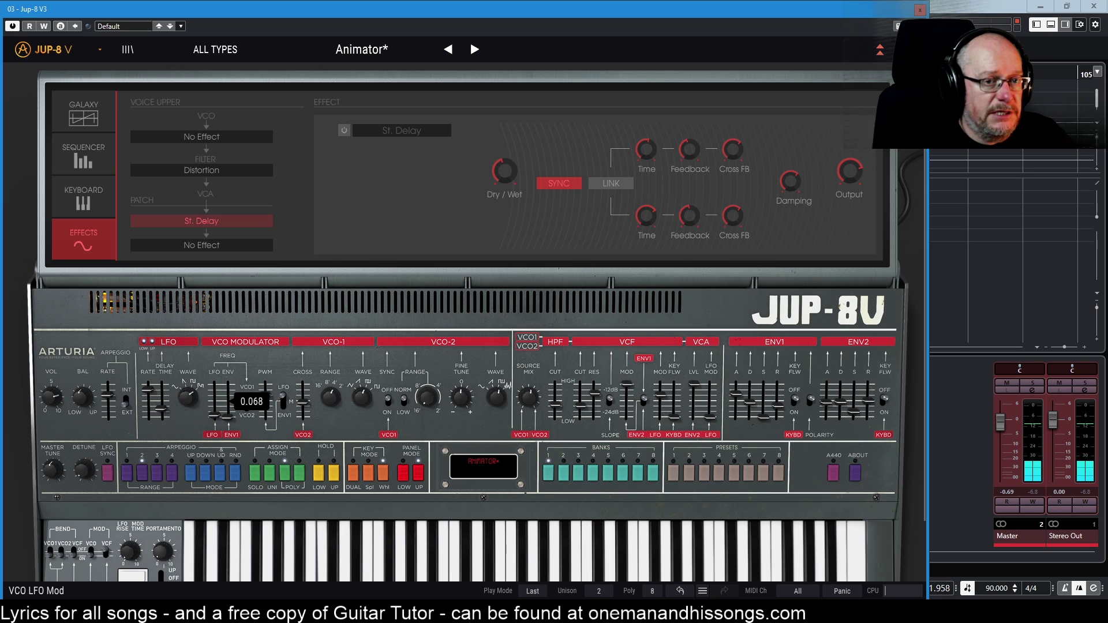
drag(215, 415, 215, 417)
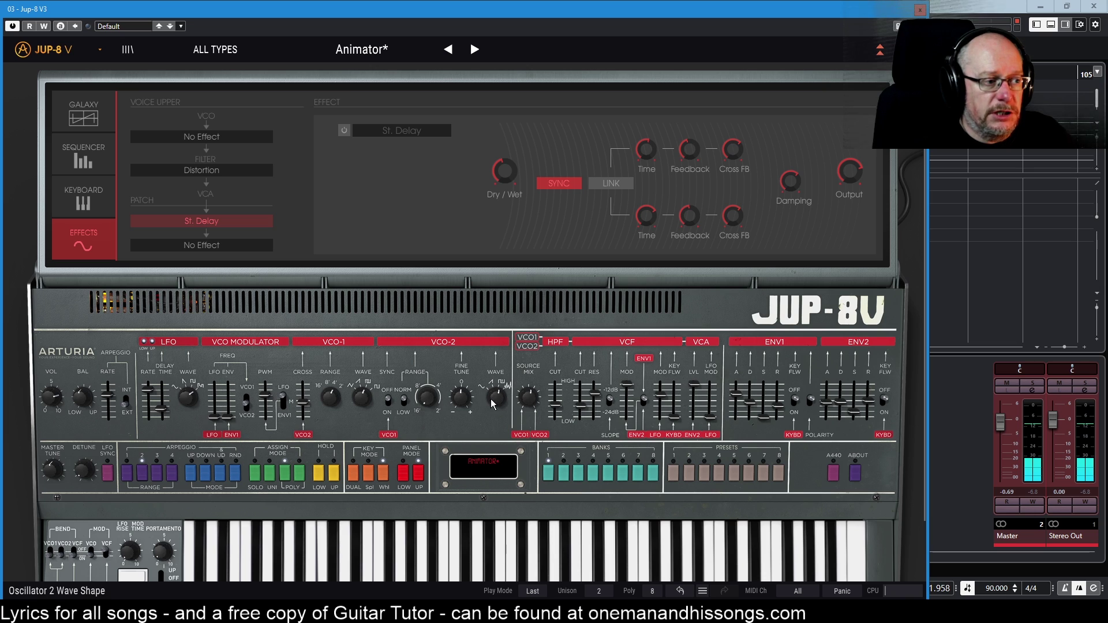
Lower the pulse-width modulation amount to 0 % to hear its contribution, and raise it again
mouse_move(366, 396)
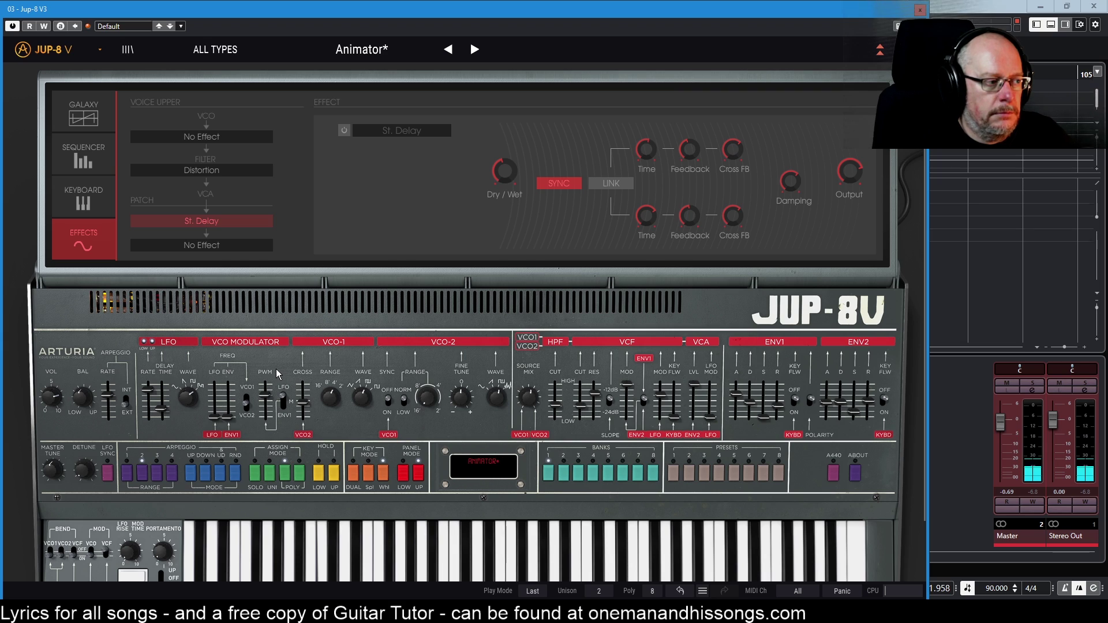
mouse_move(268, 397)
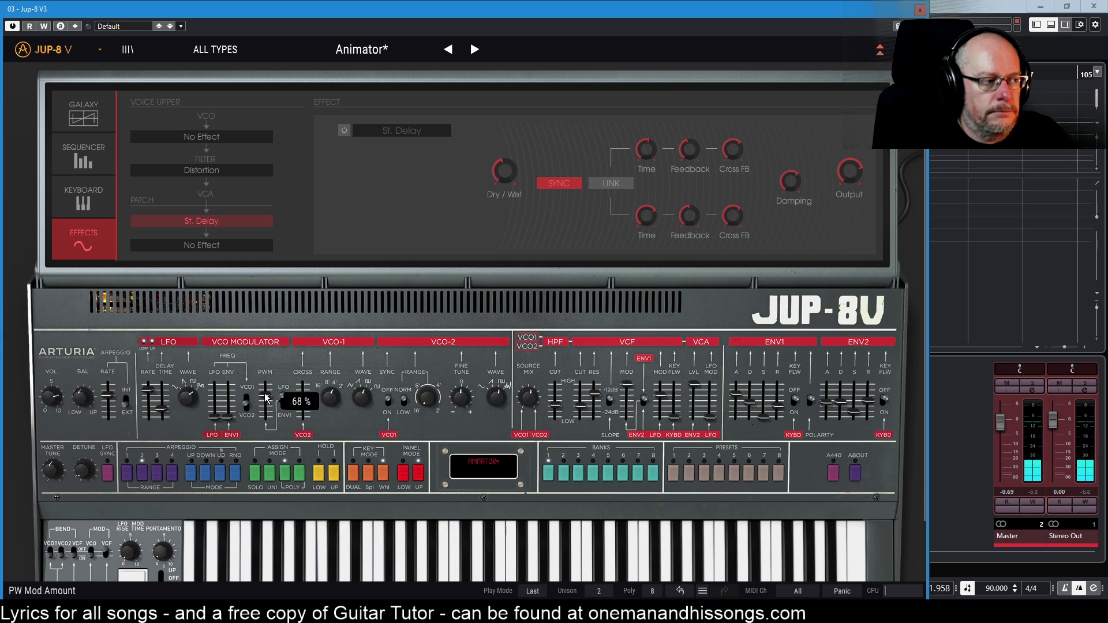
drag(268, 397, 267, 411)
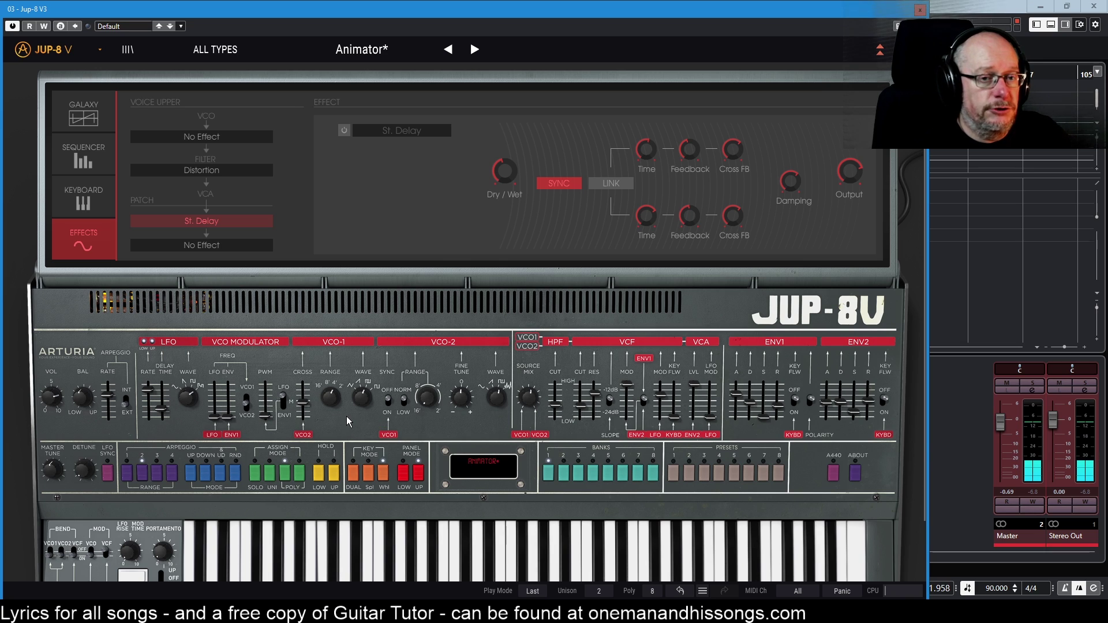
mouse_move(313, 415)
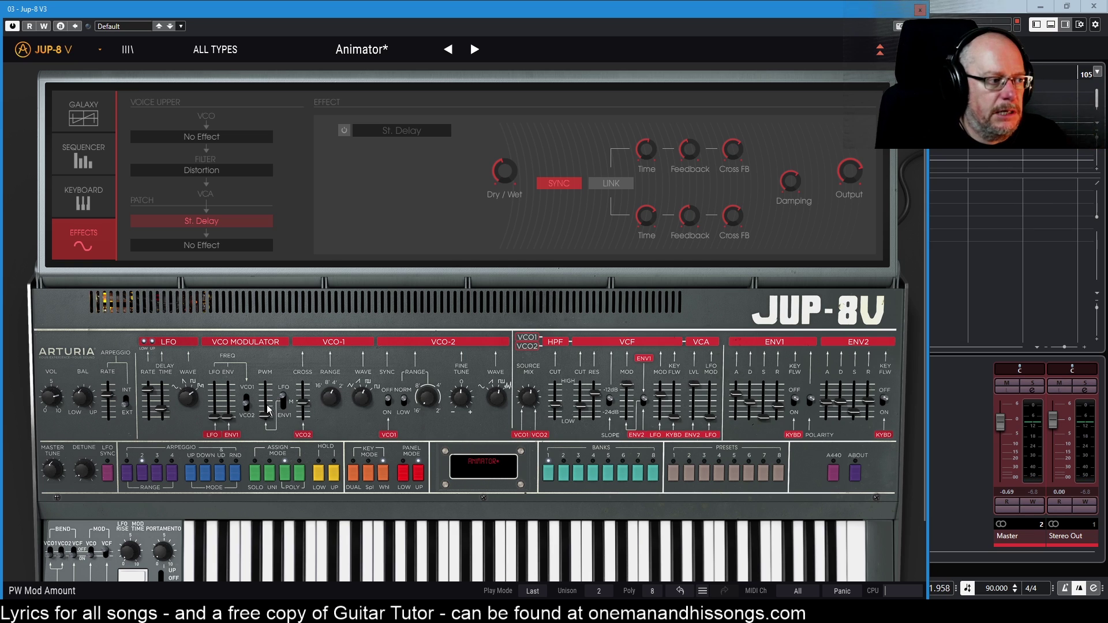
mouse_move(263, 414)
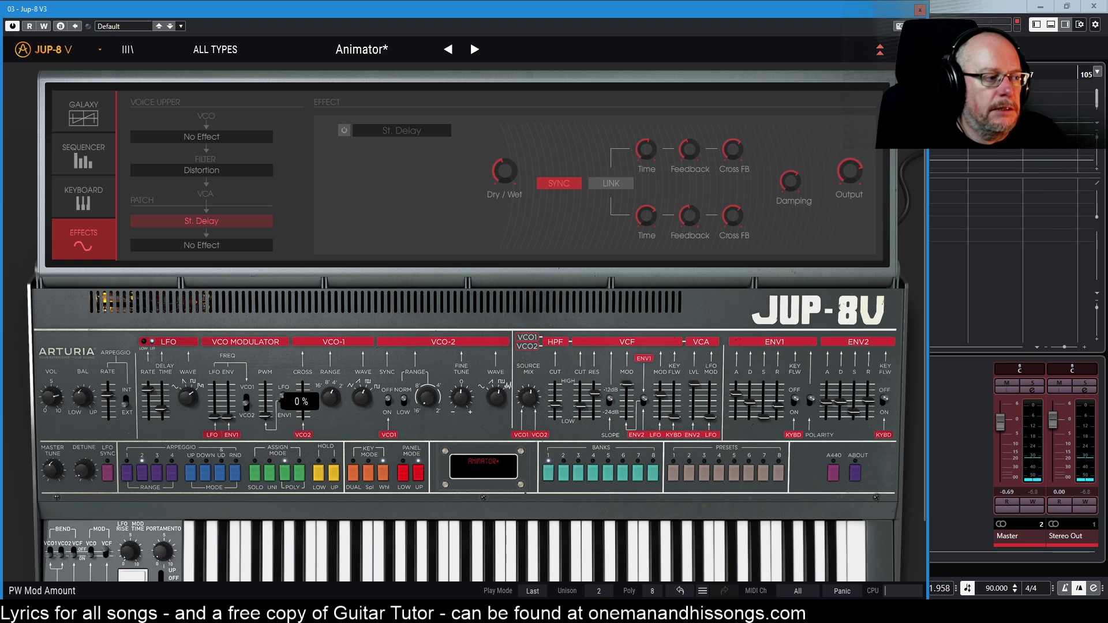
drag(265, 416, 266, 397)
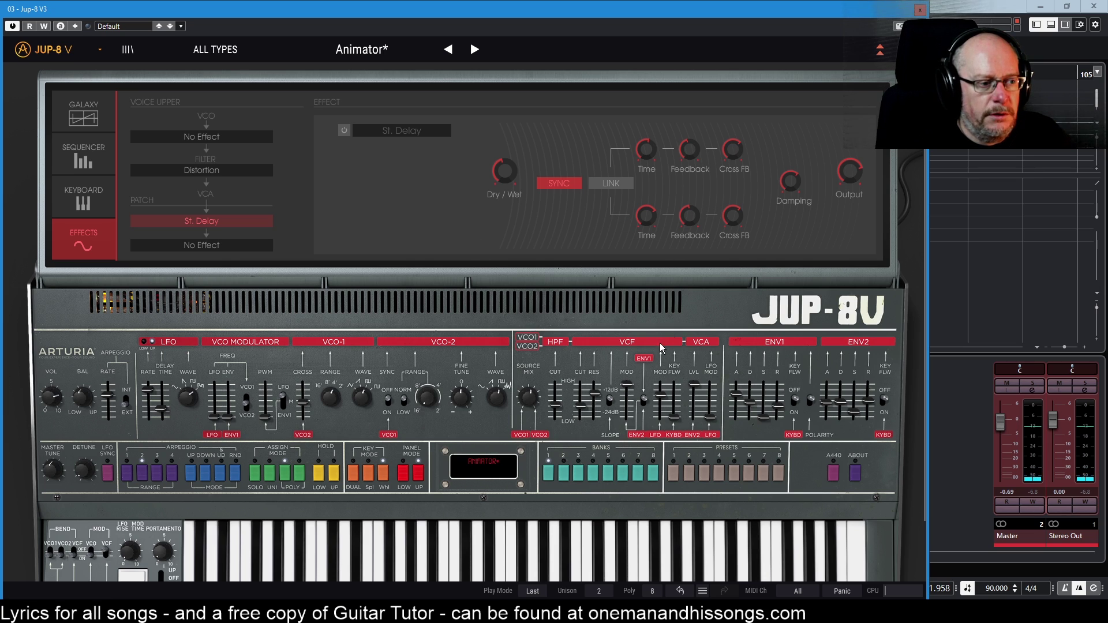
Vary the VCF's LFO modulation amount around 0.660 to hear its effect, and check the ENV1 settings
drag(664, 398, 664, 397)
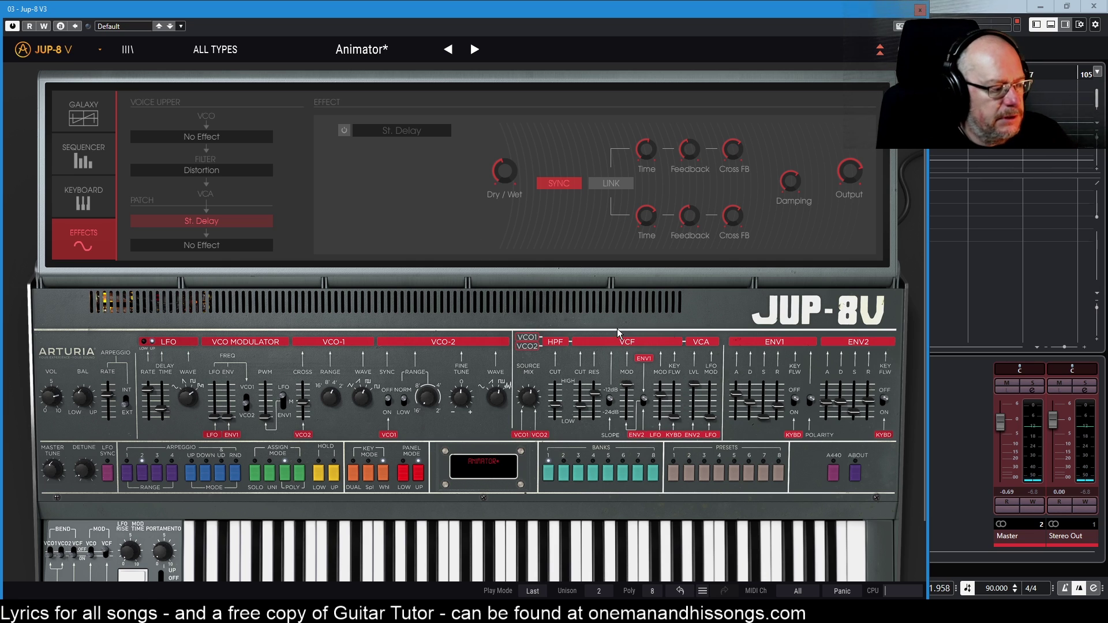
click(667, 401)
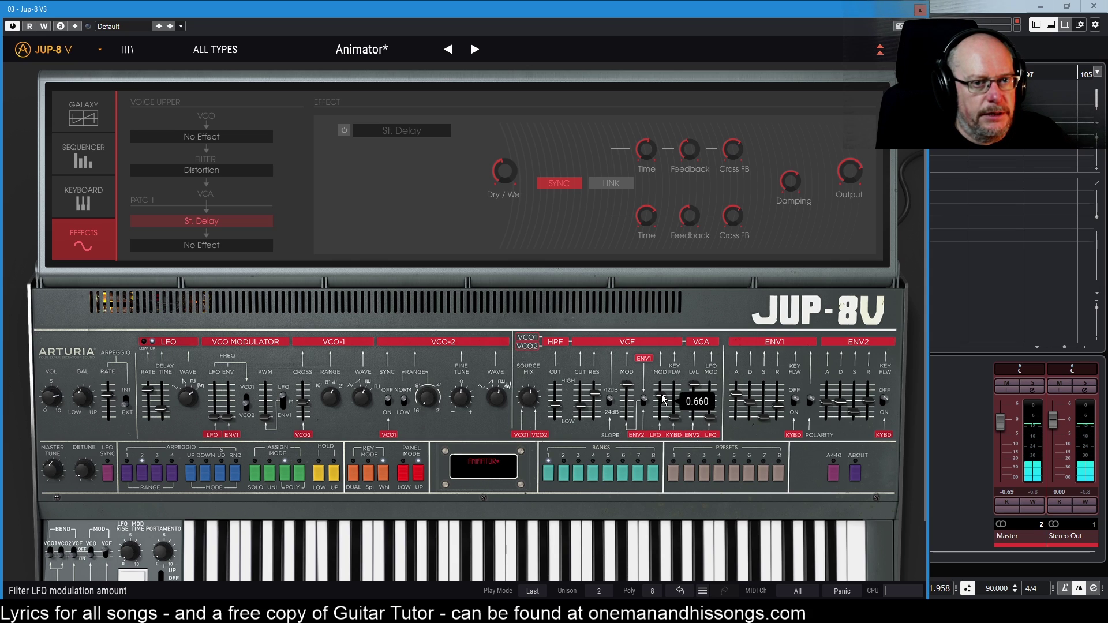
drag(664, 404, 664, 398)
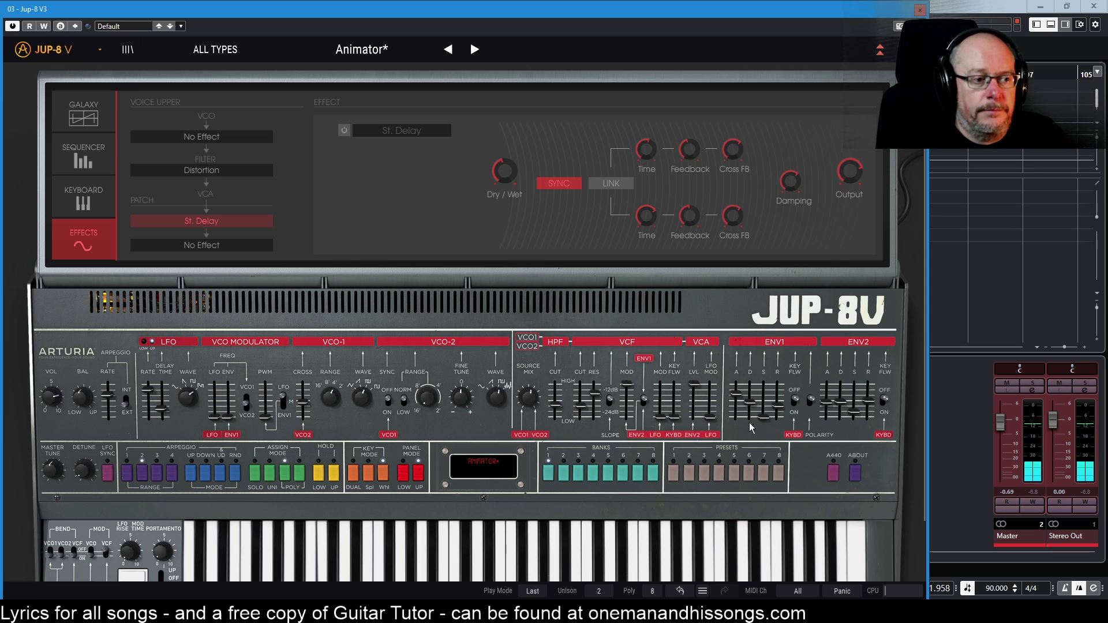
mouse_move(745, 407)
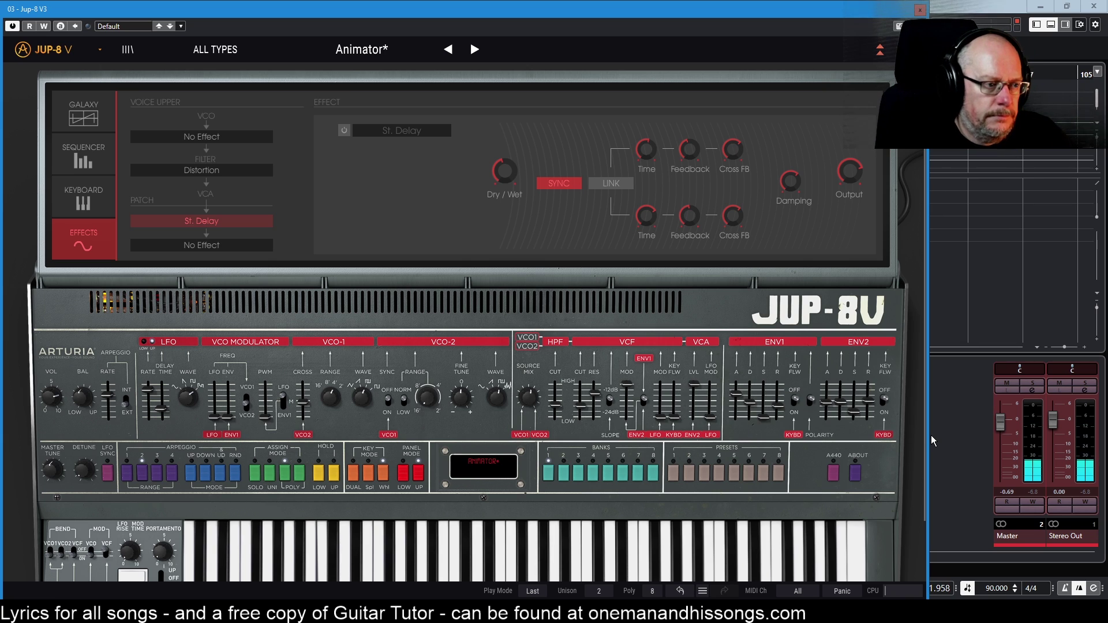
Raise the VCF's LFO modulation amount to 0.760, bring it back down, and try the filter cutoff to hear the effect
drag(659, 421, 661, 393)
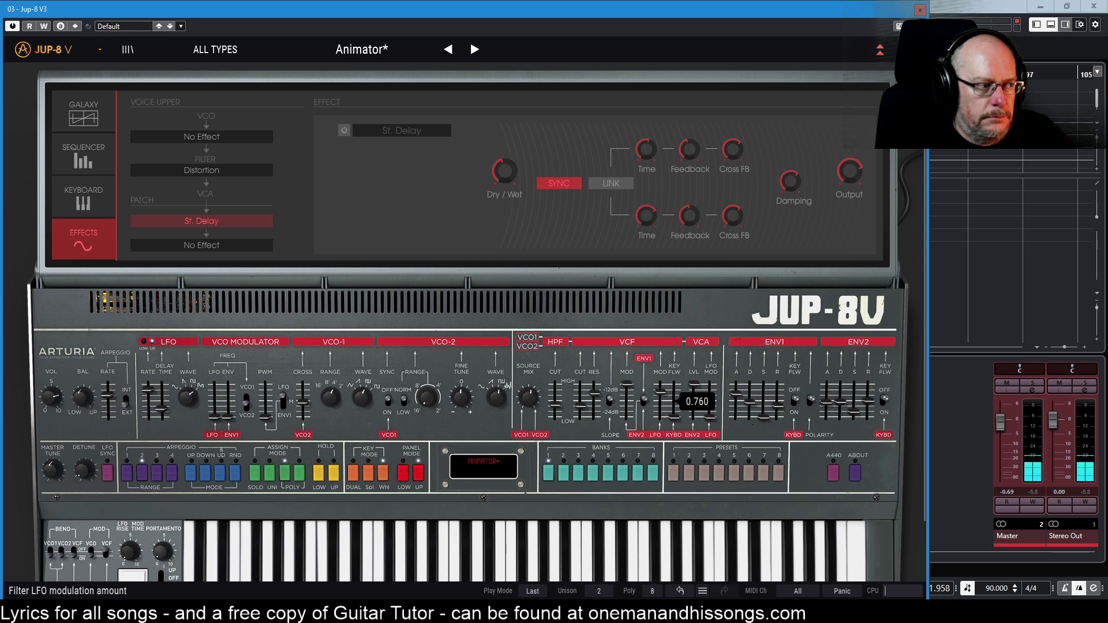
drag(661, 401, 660, 402)
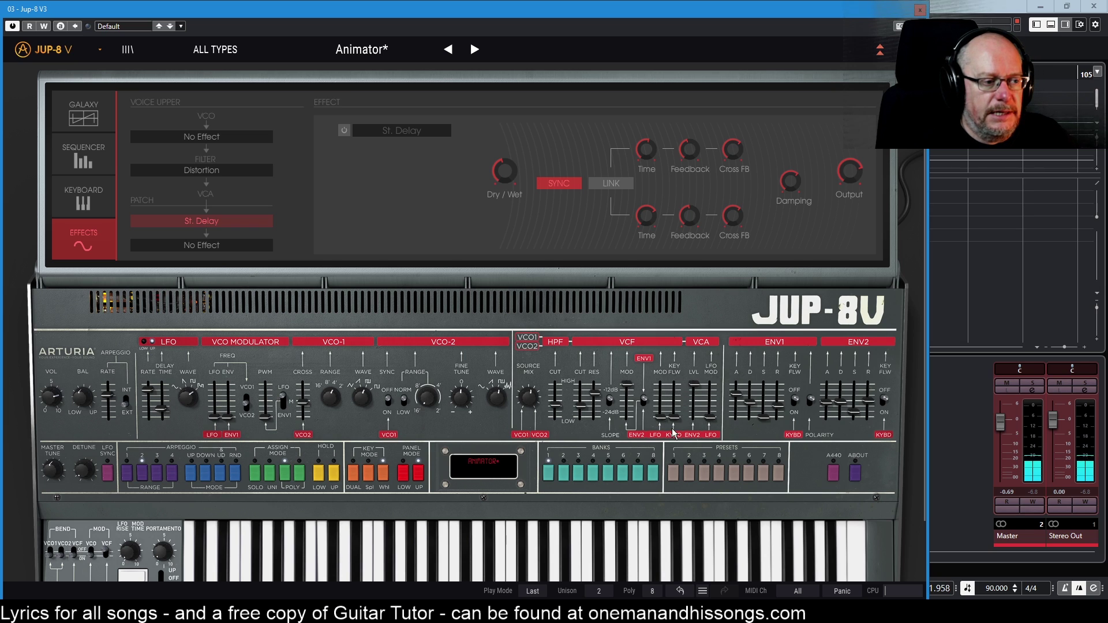
drag(581, 407, 581, 407)
drag(581, 402, 581, 404)
mouse_move(661, 418)
mouse_down()
mouse_move(660, 394)
mouse_move(660, 417)
mouse_up()
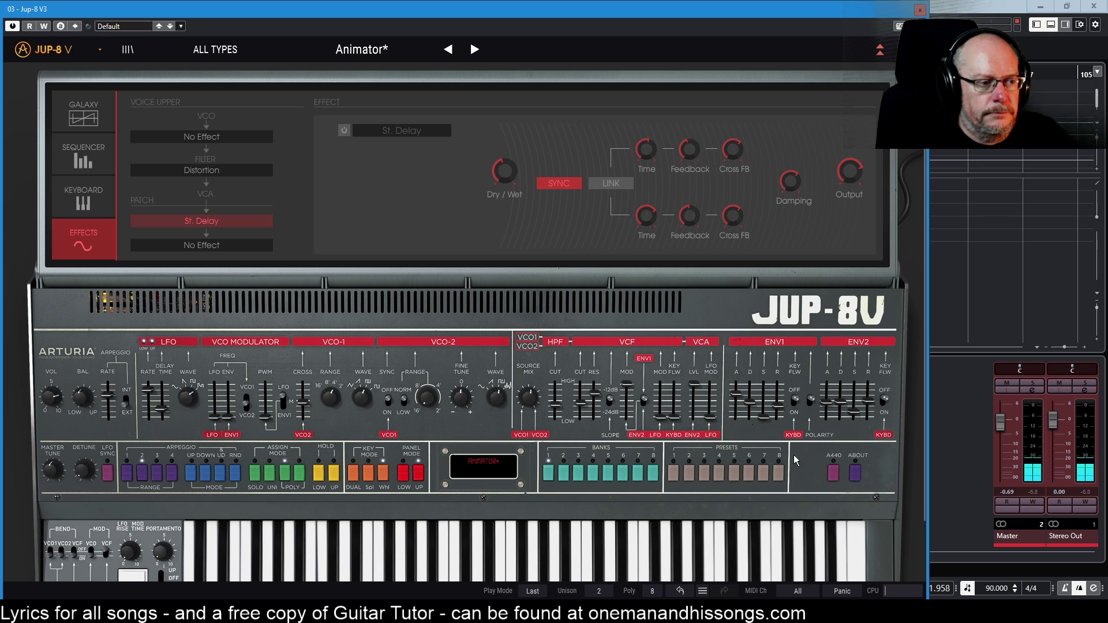
Check the VCF's envelope modulation settings, and lower the envelope modulation amount to hear its contribution
mouse_move(765, 423)
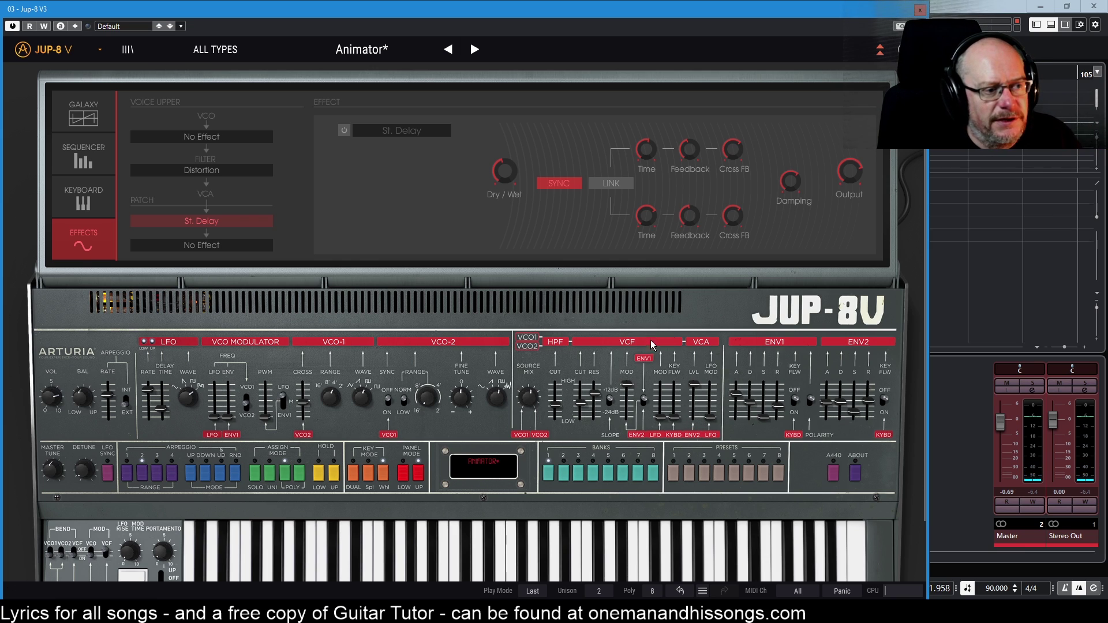
click(626, 387)
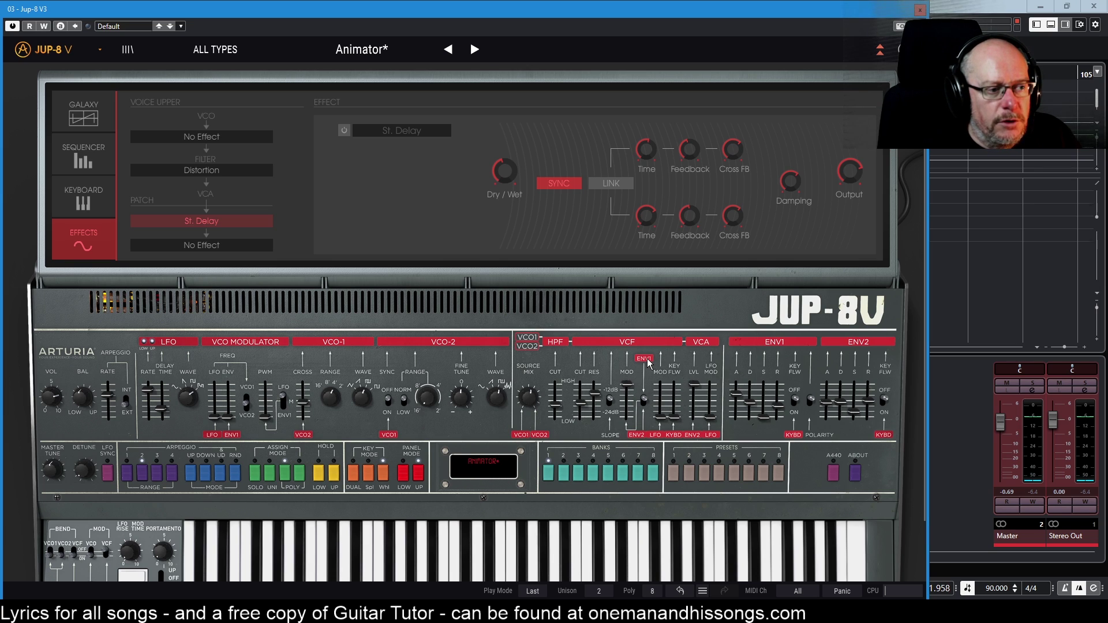
click(628, 388)
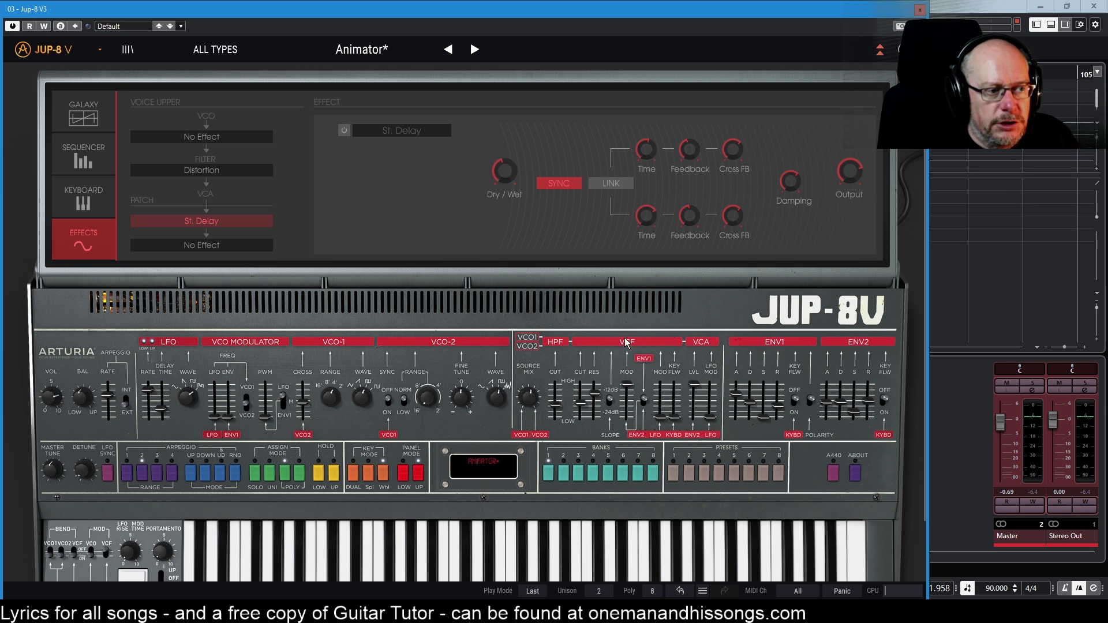
mouse_move(732, 395)
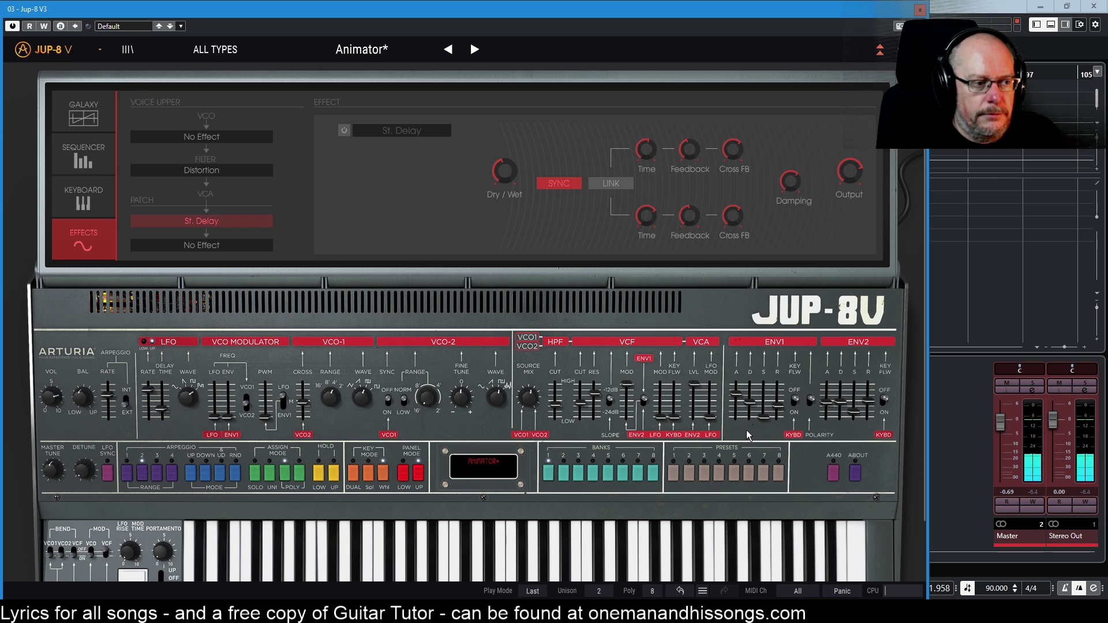
mouse_move(629, 392)
drag(629, 391, 629, 418)
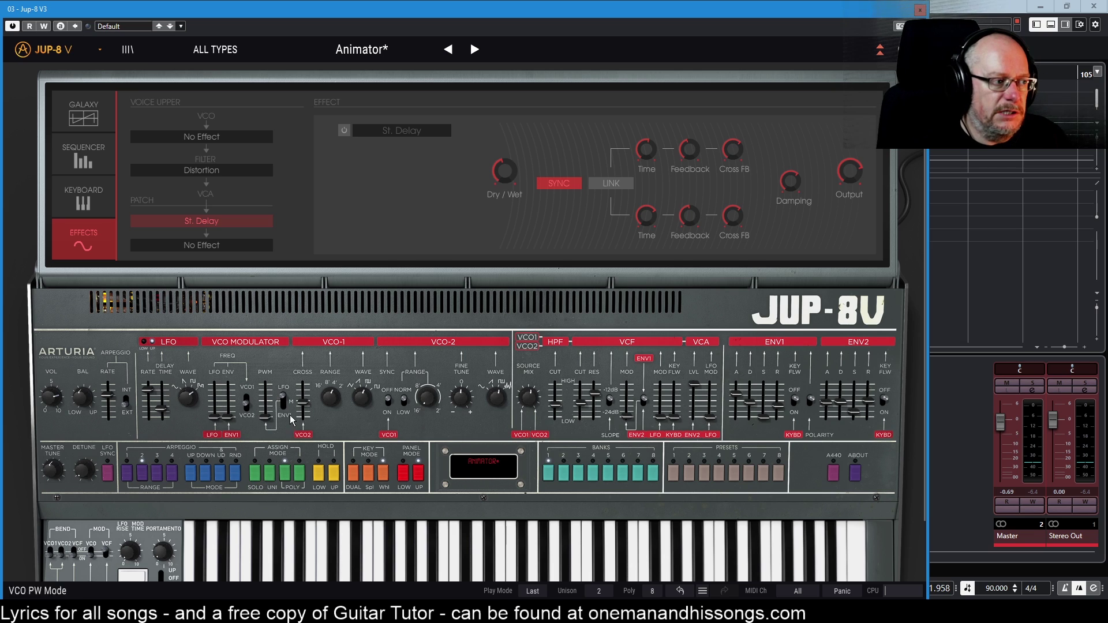
Lower the oscillator cross-modulation amount to hear the sound without it
mouse_move(304, 406)
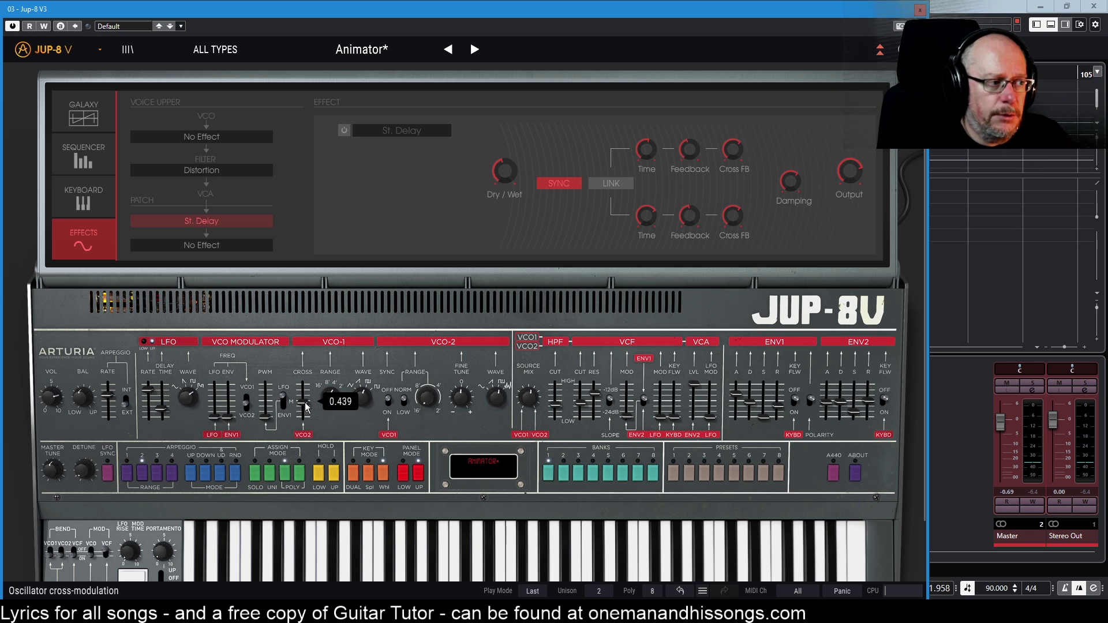
drag(306, 408, 304, 418)
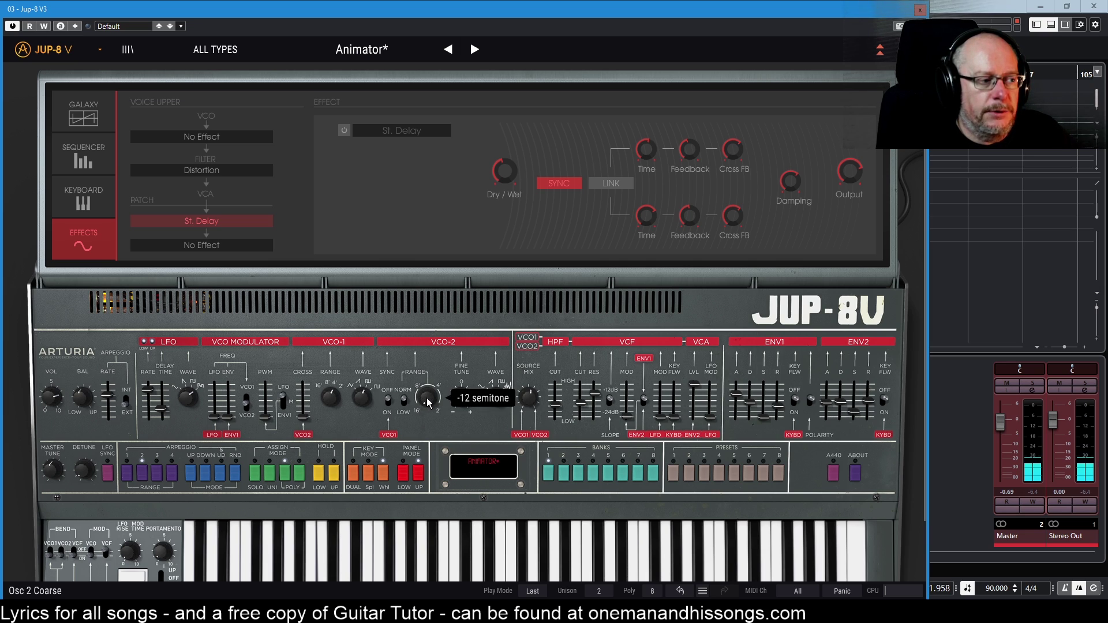
Vary VCO-2's coarse range and the oscillator source mix around 1.000 to hear VCO-2's contribution
mouse_move(427, 397)
mouse_down()
mouse_move(427, 383)
mouse_move(427, 405)
mouse_up()
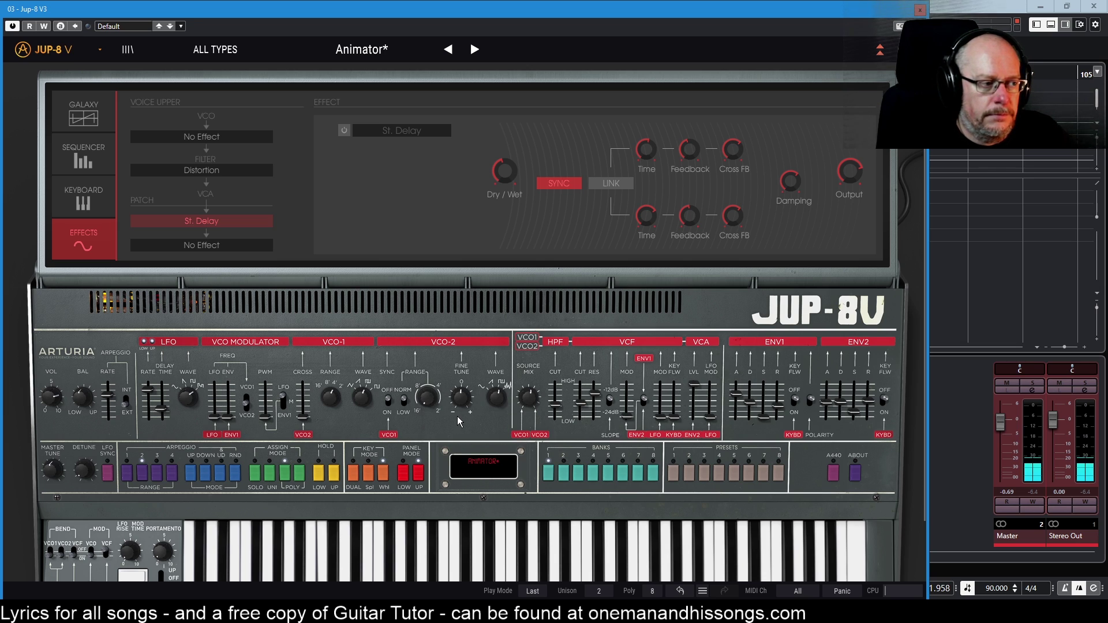
drag(527, 397, 528, 394)
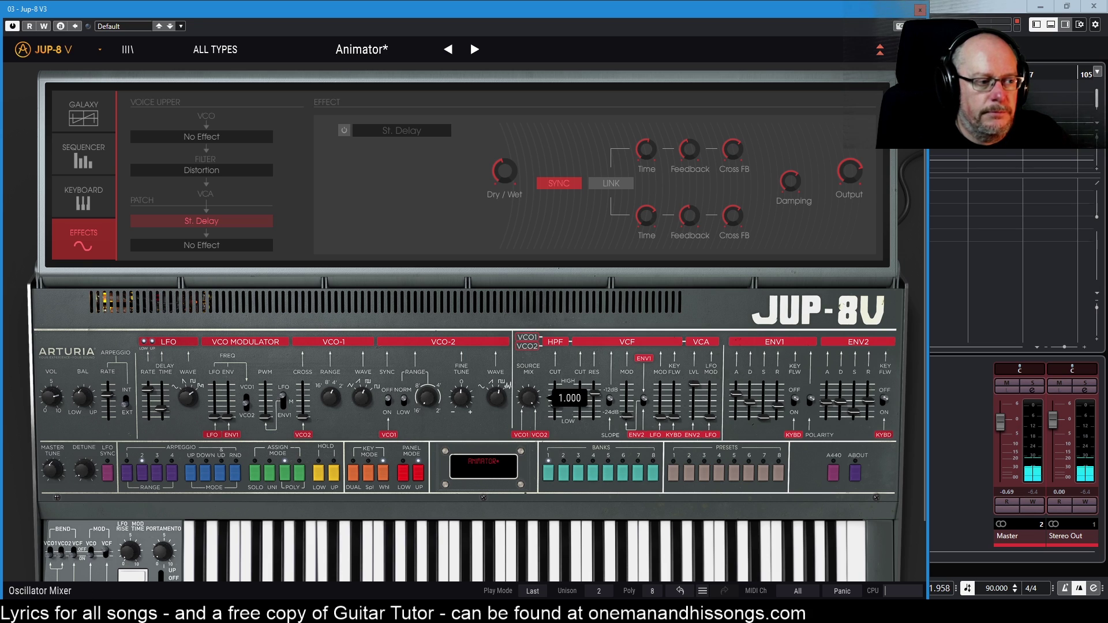
drag(527, 397, 528, 399)
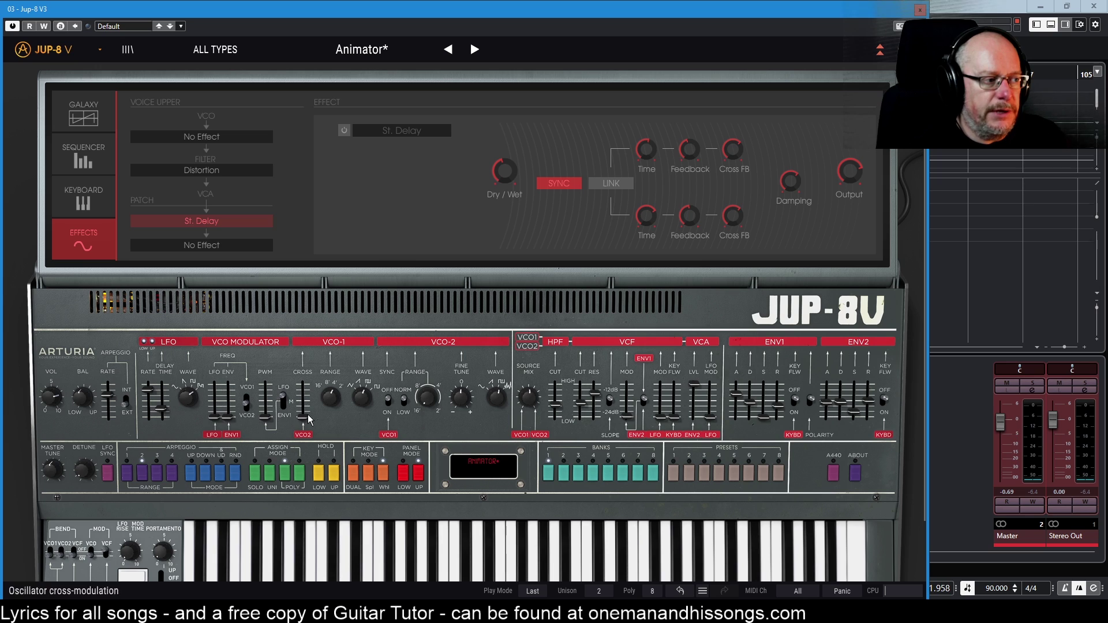
Raise the oscillator cross-modulation to about 0.476 to hear its effect, and bring it back down
mouse_move(305, 417)
drag(305, 416, 306, 404)
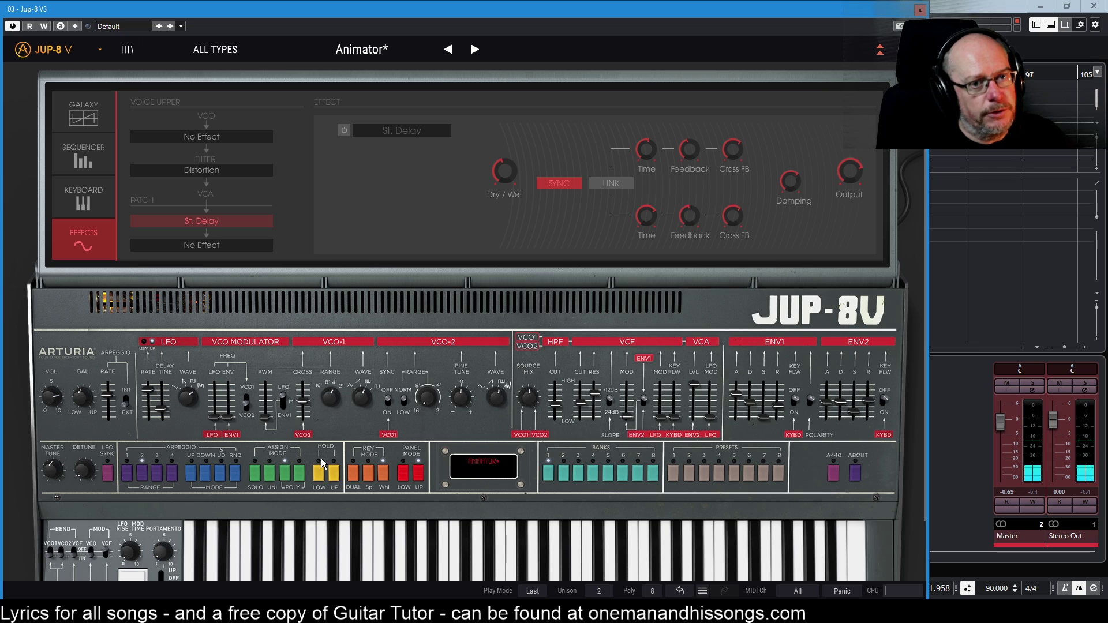
mouse_move(313, 418)
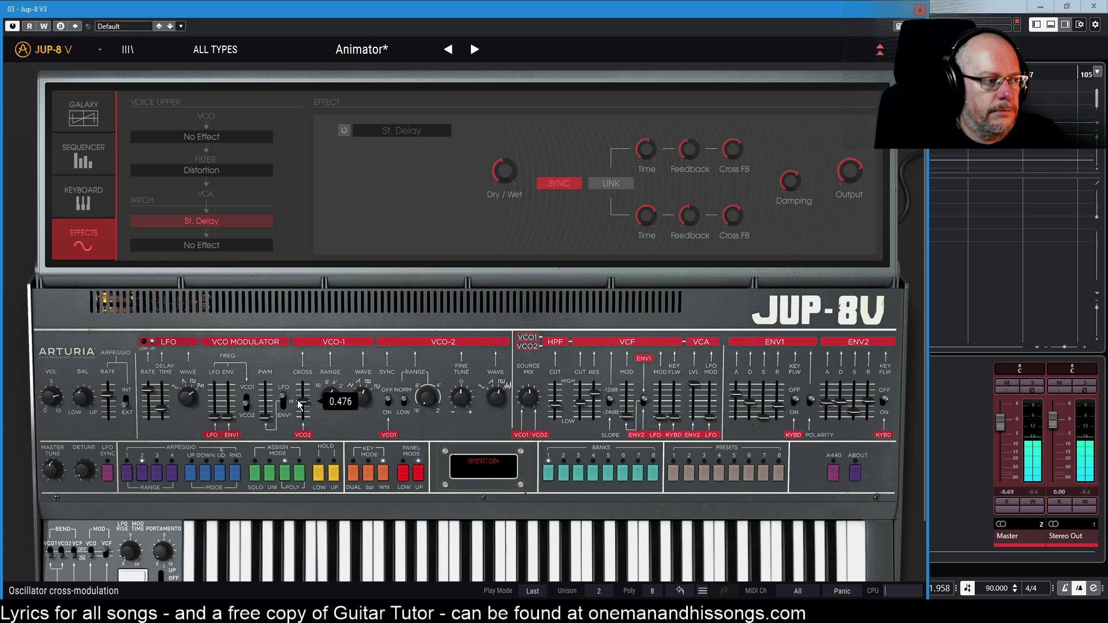
drag(303, 402, 303, 421)
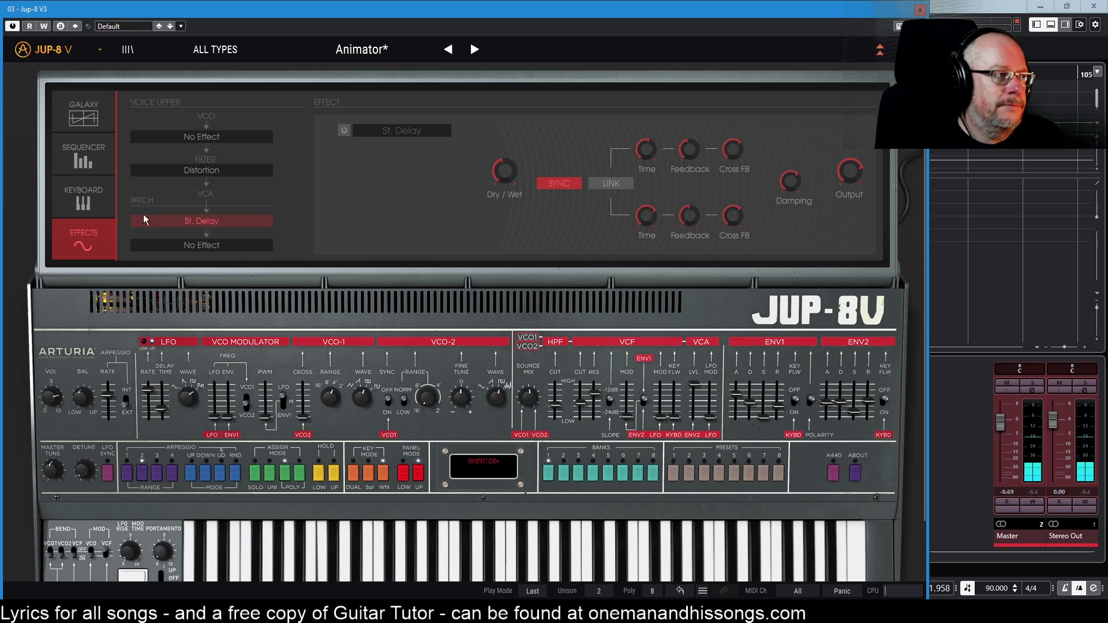
Open the Galaxy settings and change the first X output target from VCA to None
click(83, 112)
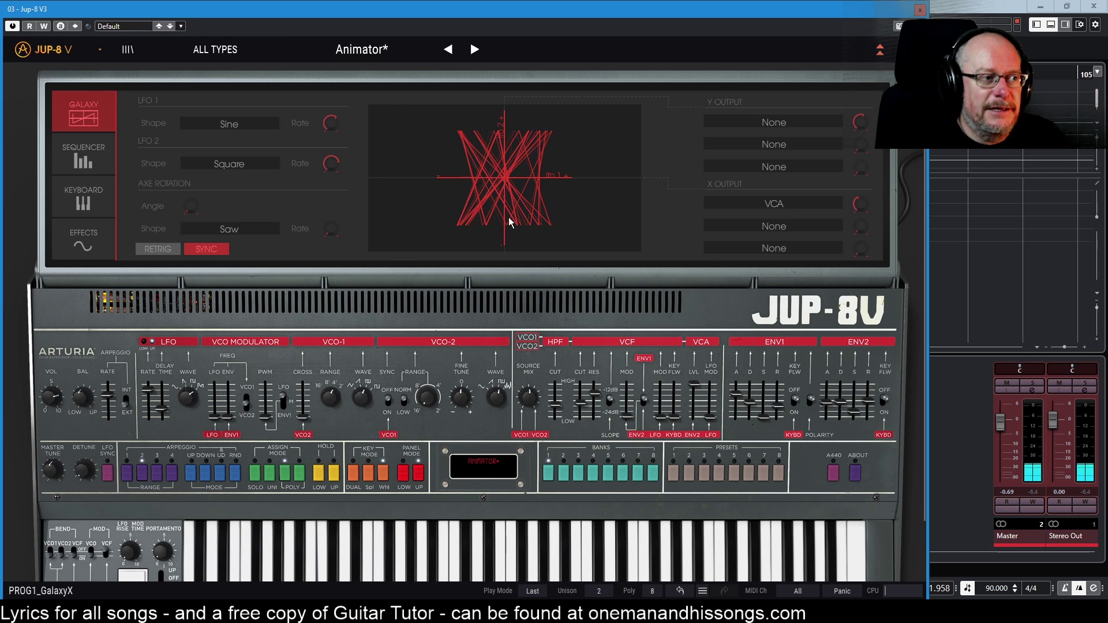
click(775, 205)
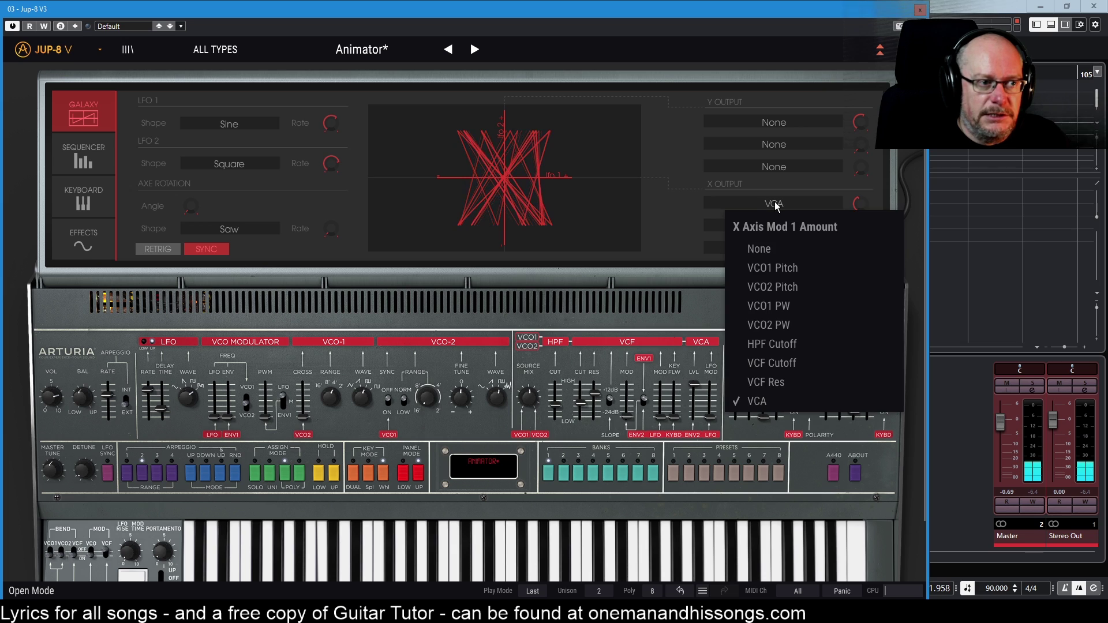
click(774, 245)
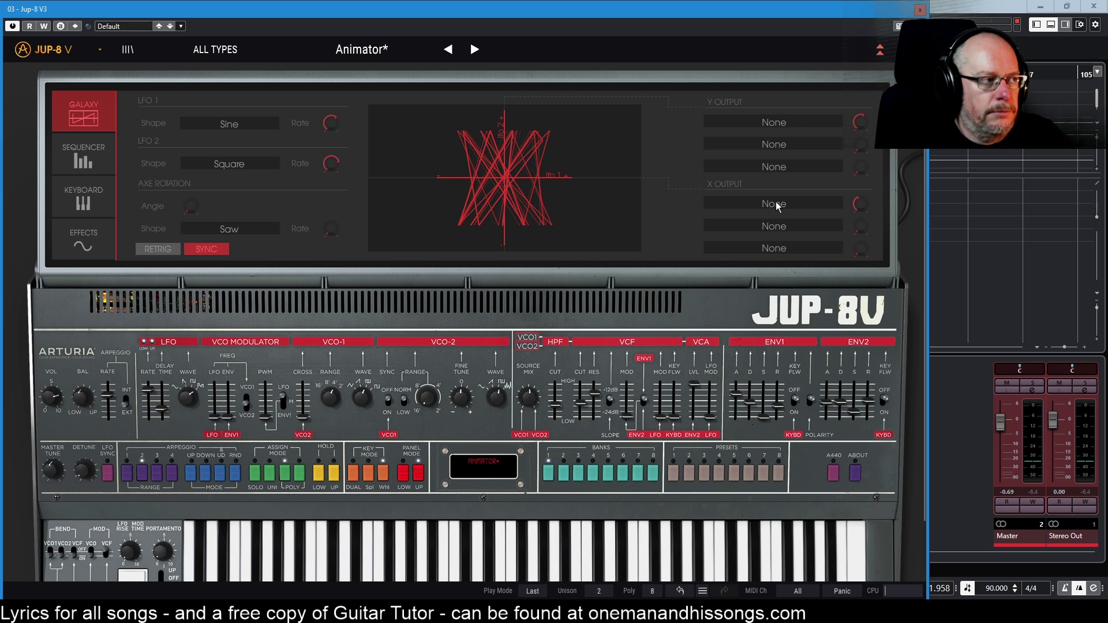
Reload the original Animator preset to discard all the changes
click(393, 55)
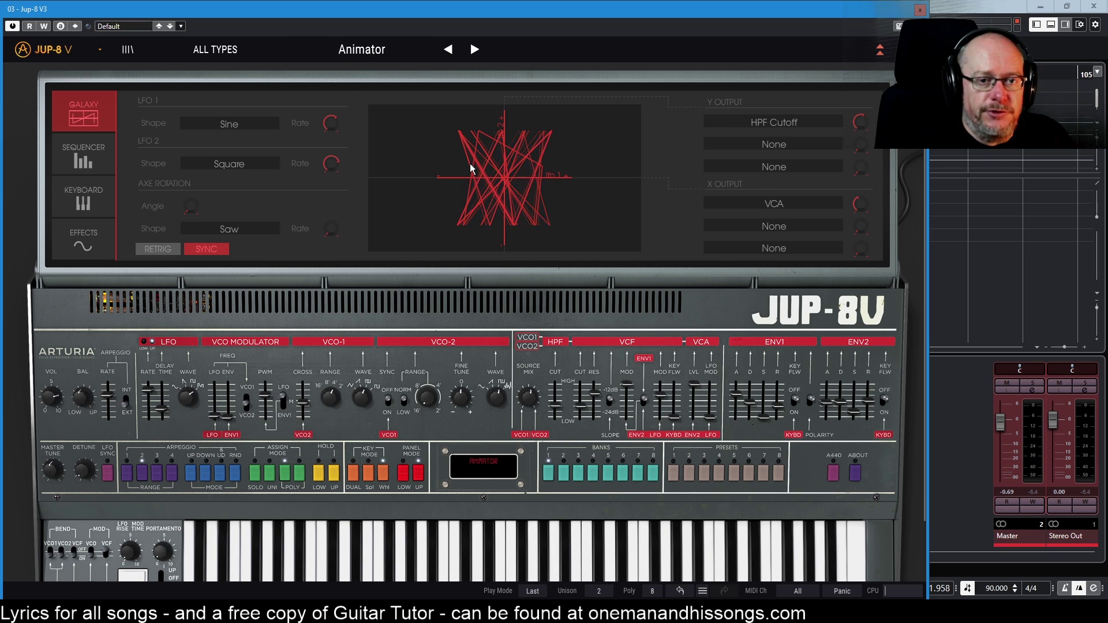